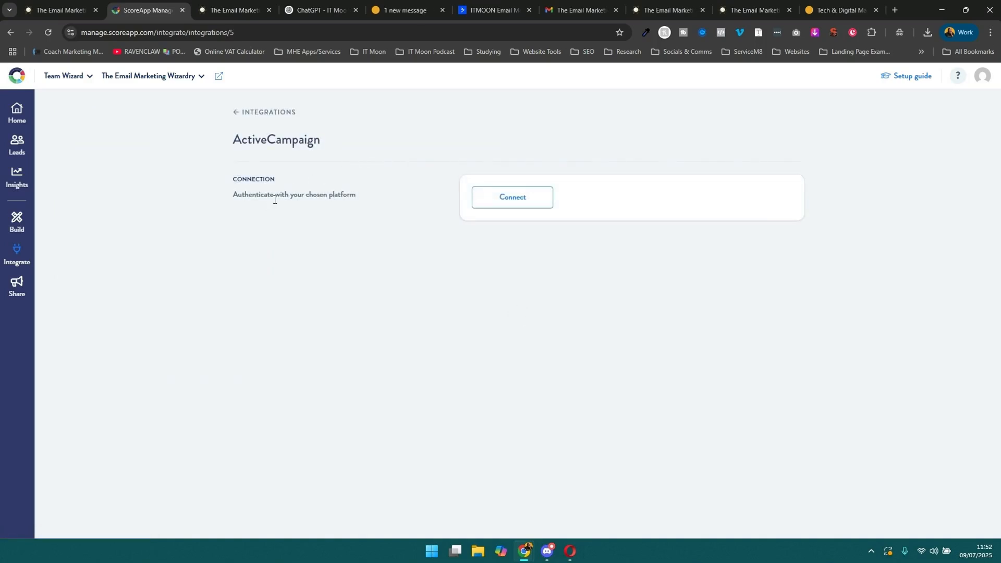
Open the ActiveCampaign connection form that asks for the API URL and API key.
left_click(491, 197)
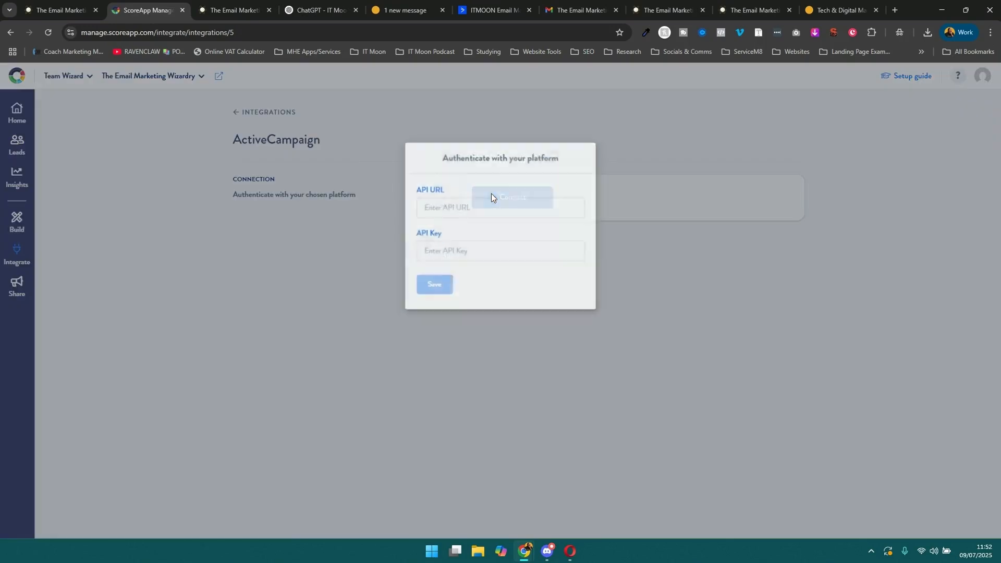
left_click(471, 210)
left_click(446, 254)
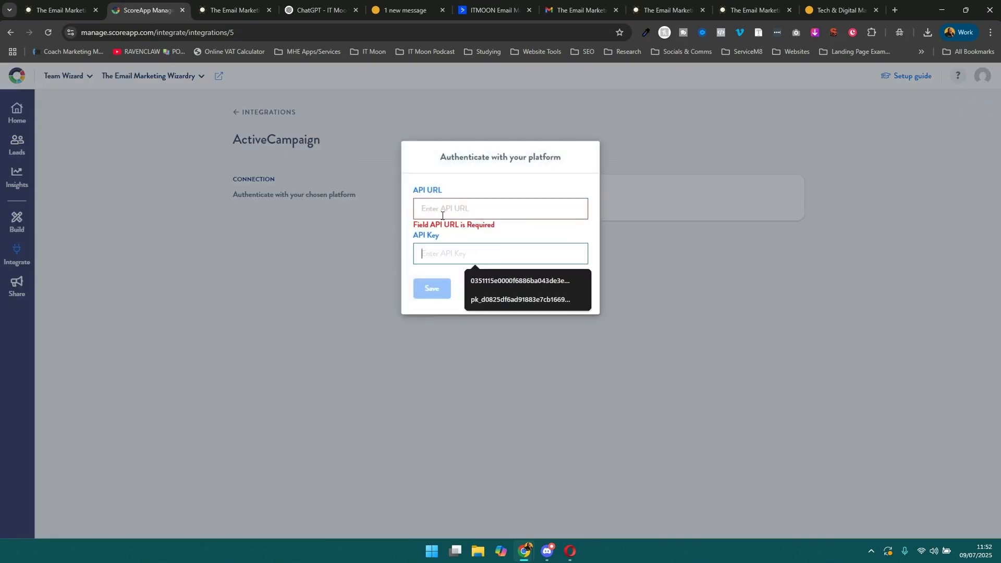
left_click(425, 214)
left_click(445, 174)
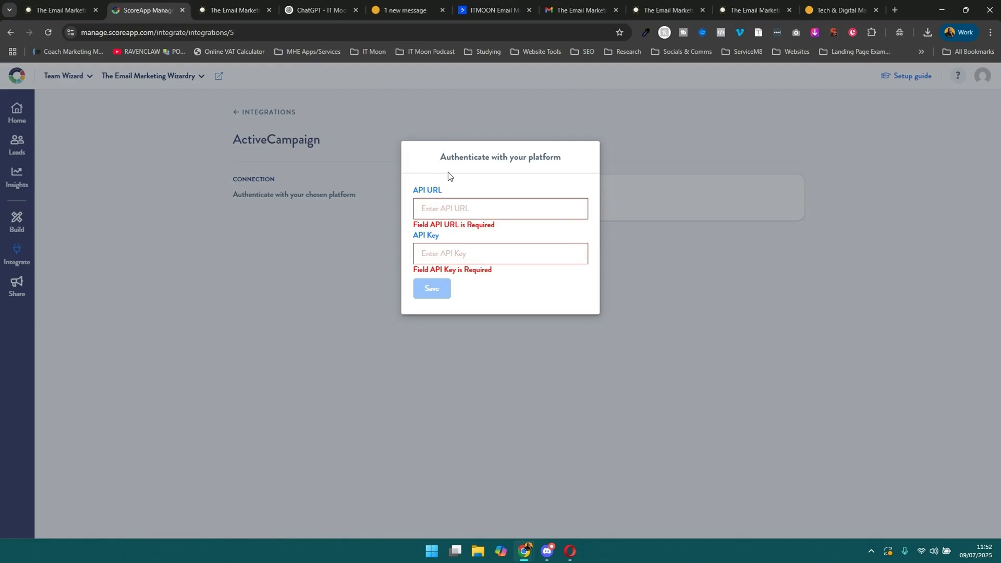
Copy the API URL from the developer settings in ActiveCampaign and paste it into ScoreApp's authentication form.
left_click(475, 11)
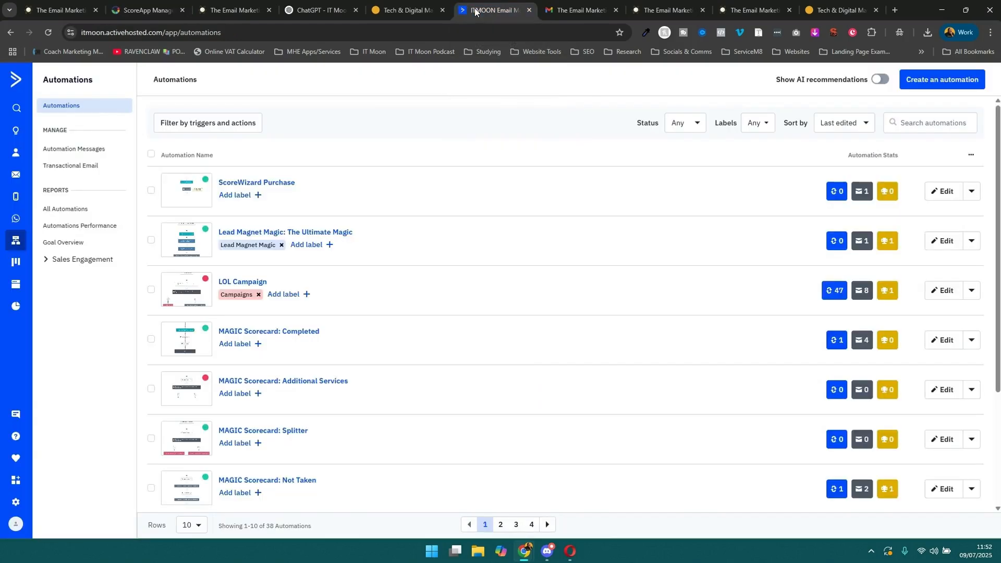
left_click(15, 502)
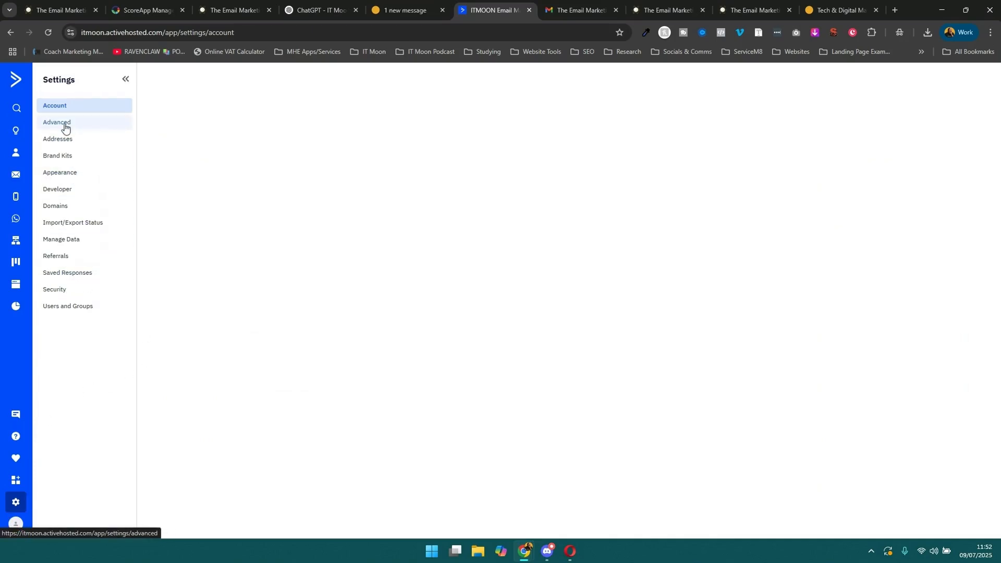
left_click(72, 191)
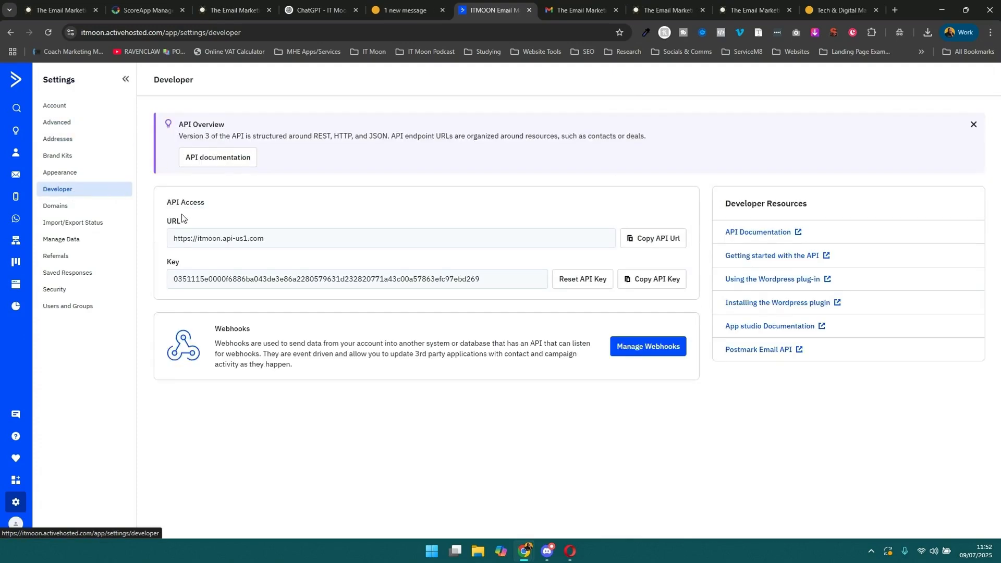
left_click(654, 246)
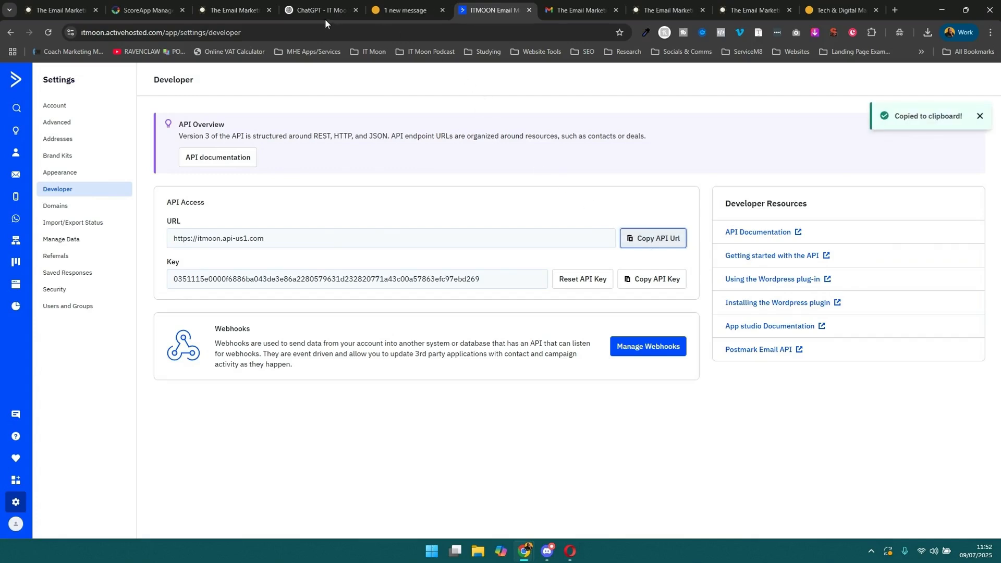
left_click(146, 10)
left_click(485, 207)
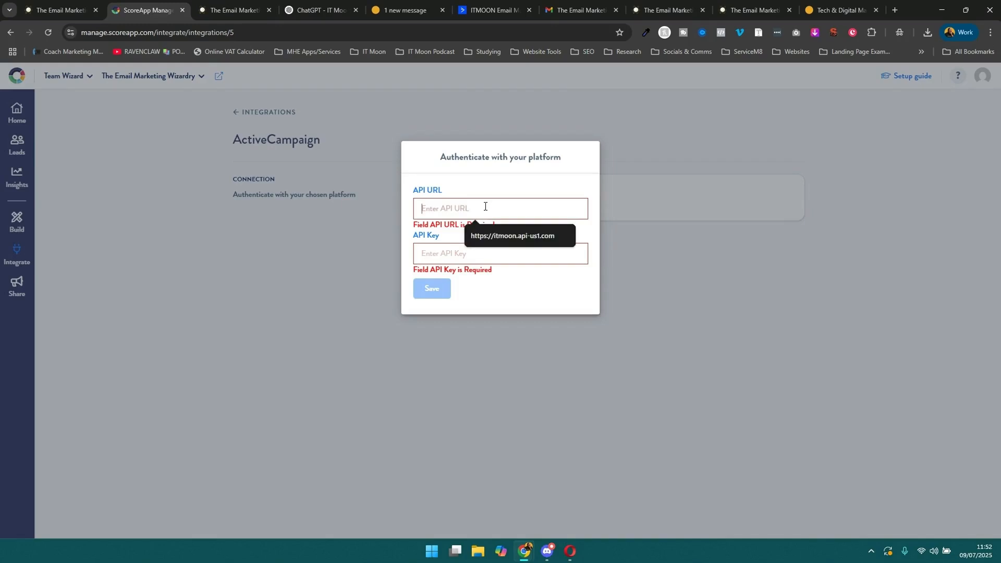
key("ctrl+v")
Copy the API key from ActiveCampaign, paste it into ScoreApp's API Key field, and save the connection.
left_click(483, 7)
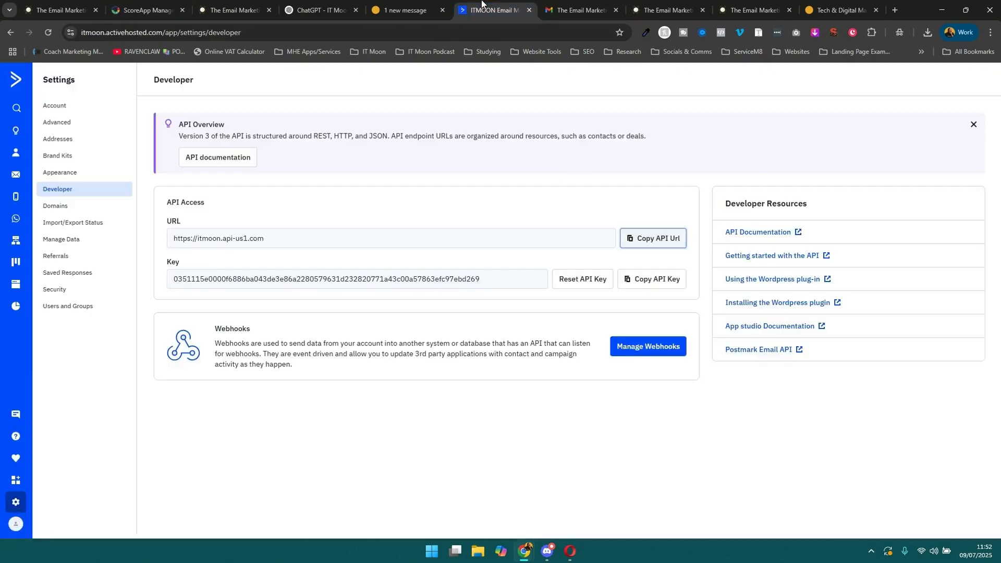
left_click(651, 278)
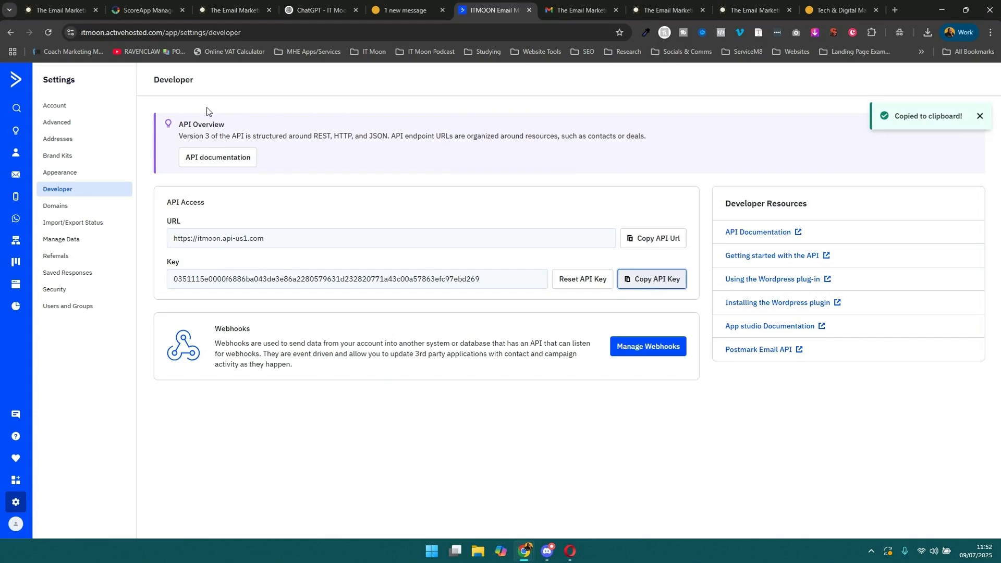
left_click(145, 10)
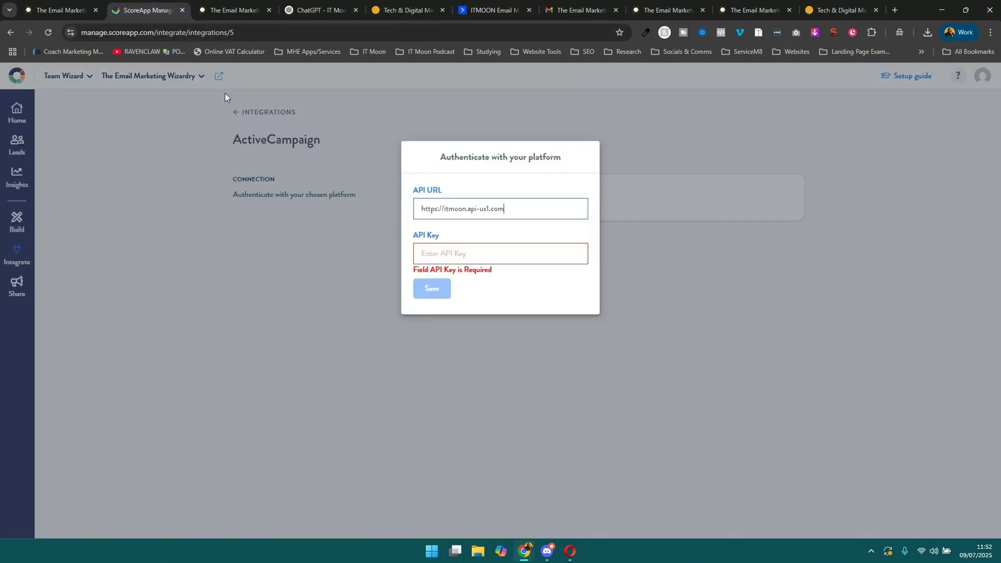
left_click(449, 253)
key("ctrl+v")
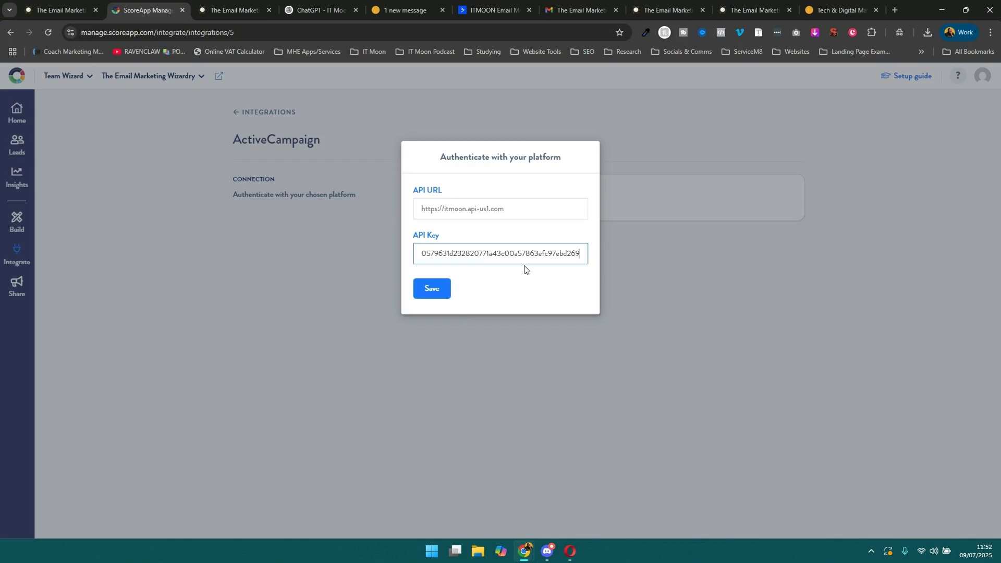
left_click(524, 281)
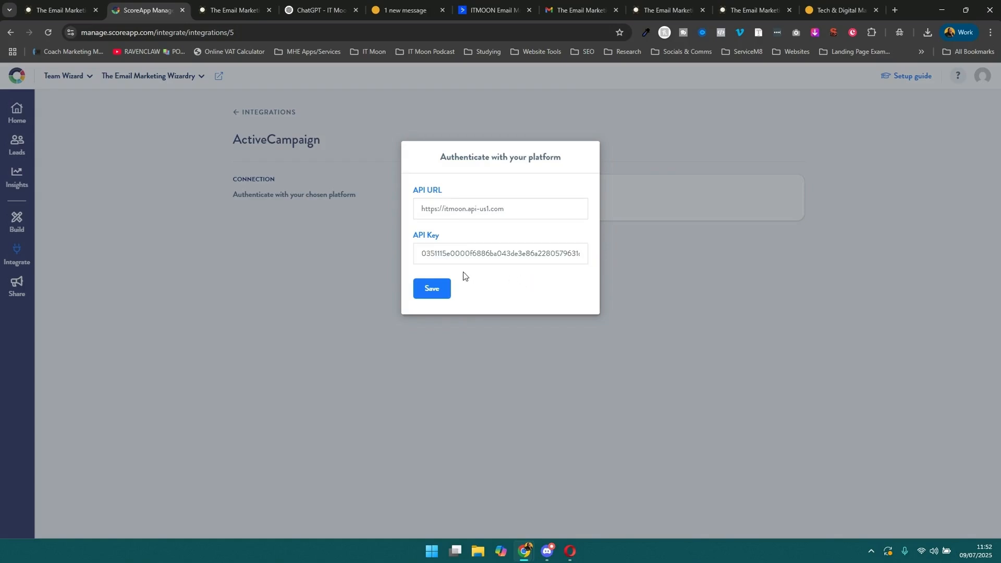
left_click(432, 288)
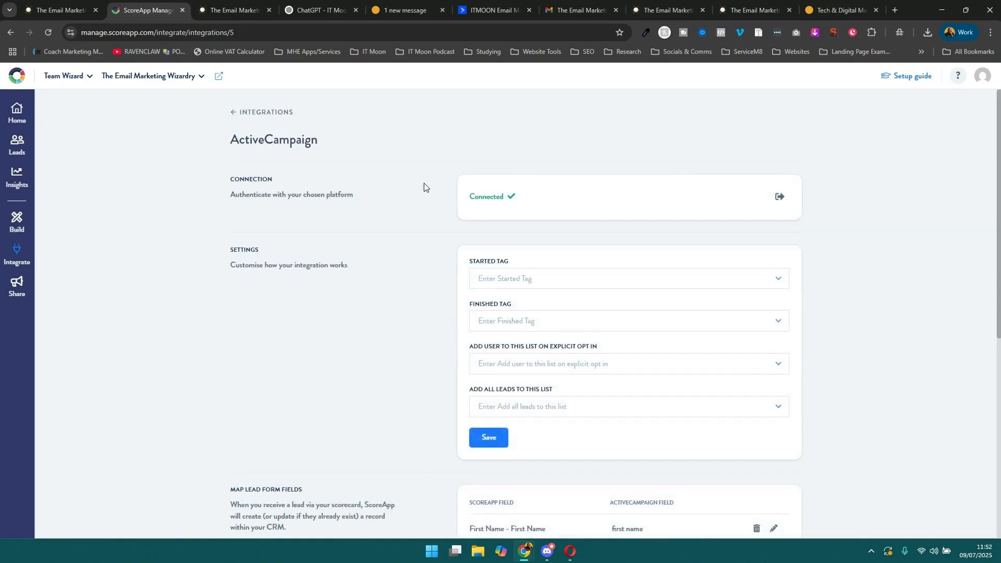
Try to find a started tag named "Email Marketing Quiz: Started" in the integration settings, and clear the entry.
scroll(423, 182, "down", 2)
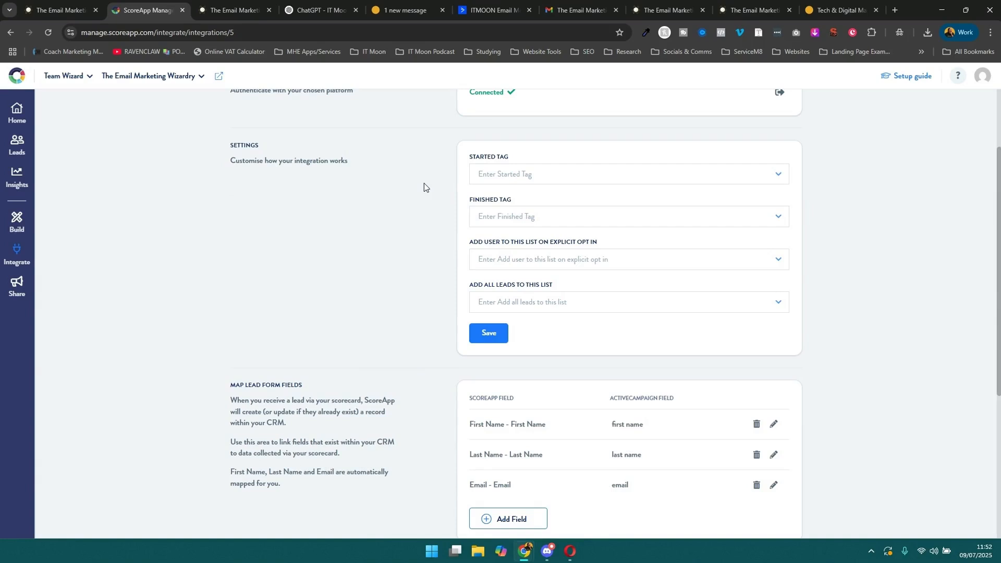
left_click(488, 173)
left_click(377, 173)
left_click(487, 172)
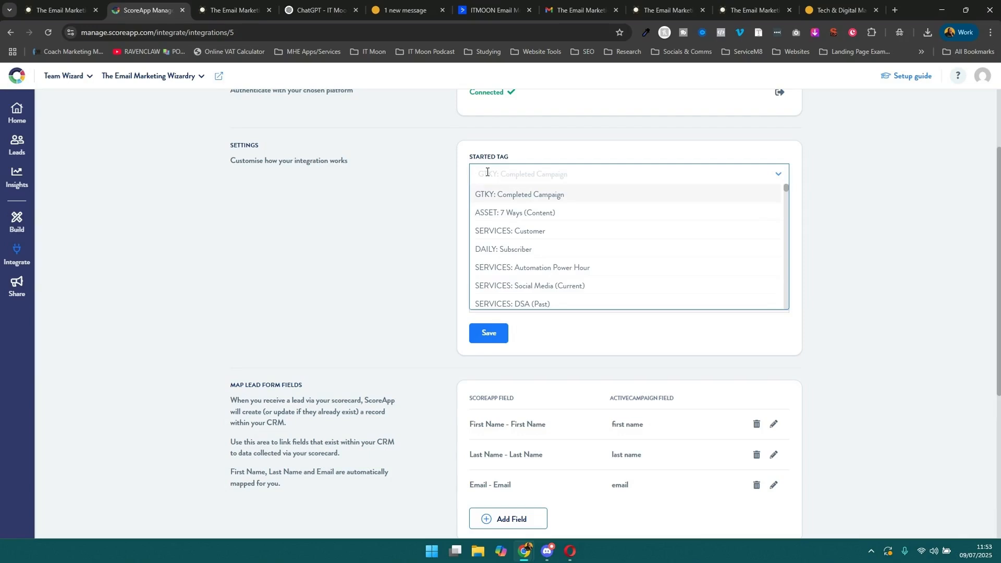
type("Email")
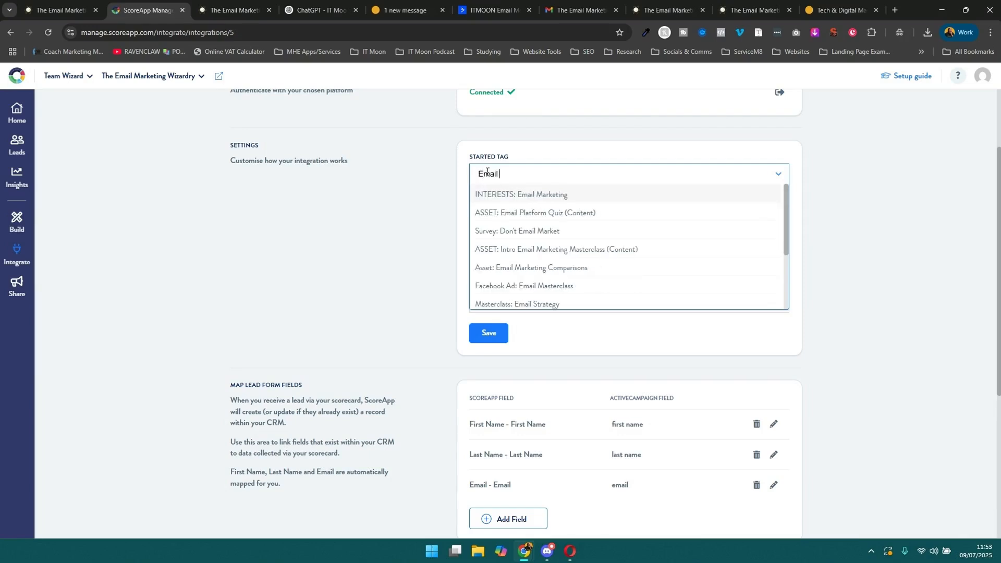
type(" Marketing Q")
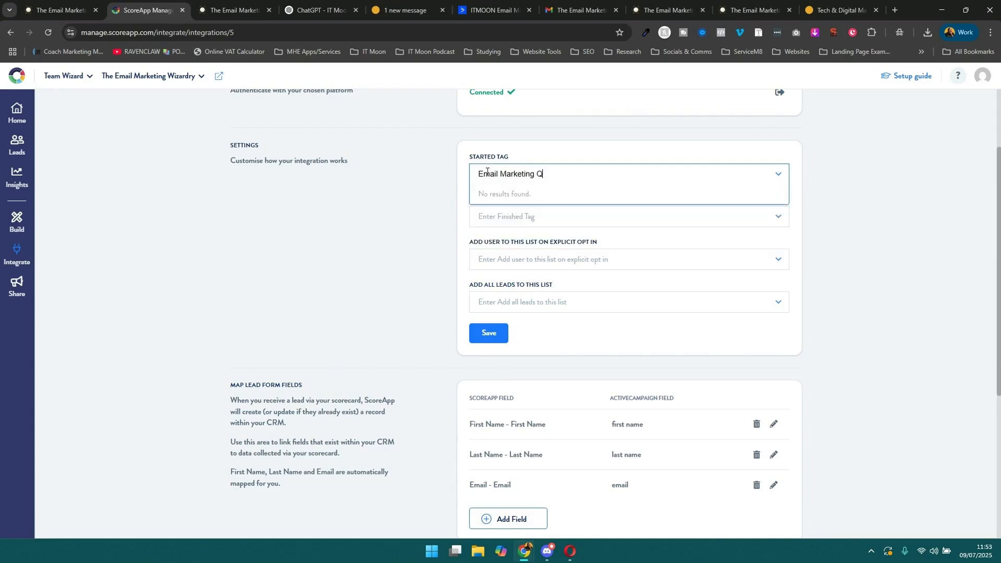
type("uiz: Started")
double_click(528, 177)
triple_click(528, 176)
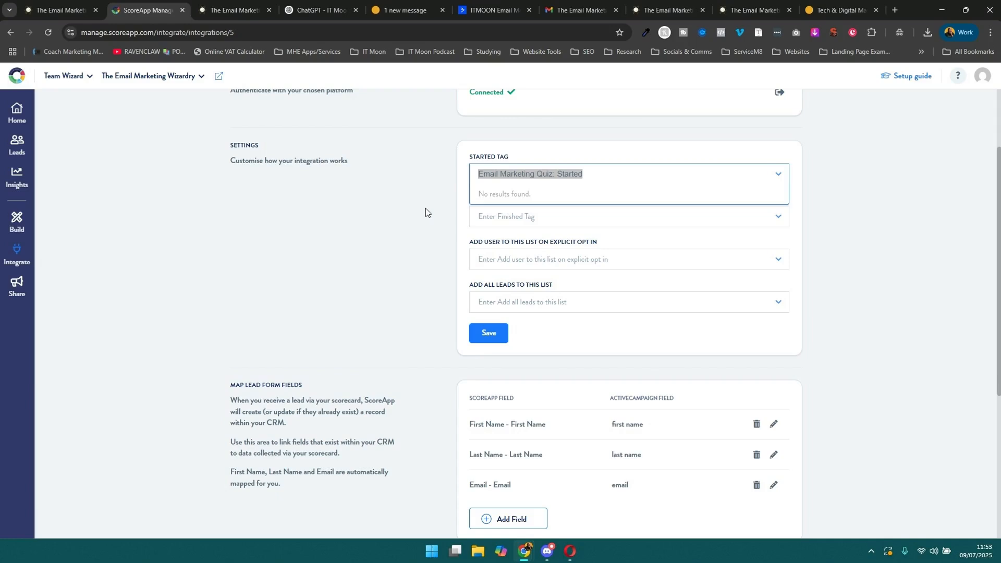
key("BackSpace")
left_click(439, 198)
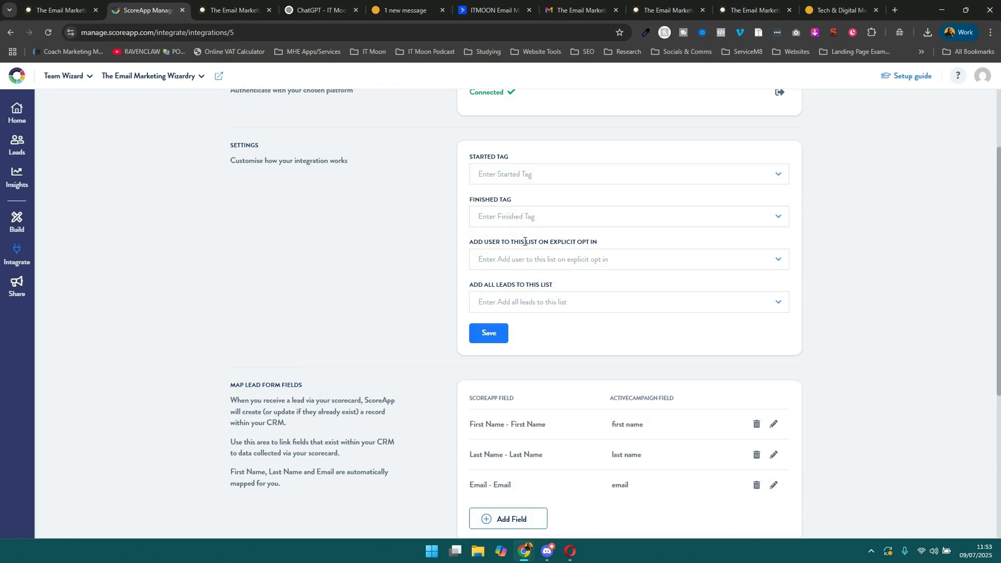
Set the list for users who explicitly opt in to "LM: Email Marketing Quiz".
scroll(526, 266, "down", 1)
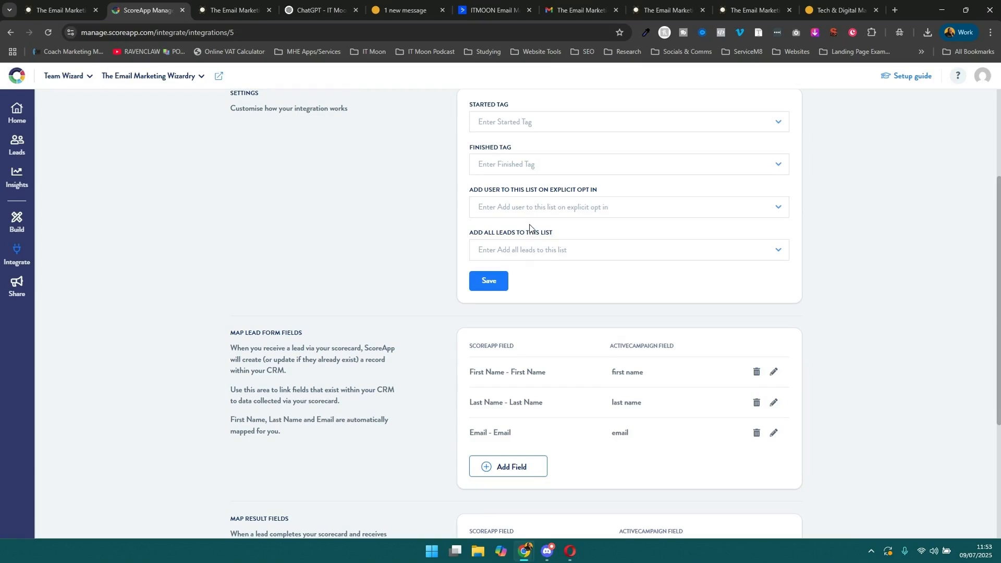
left_click(782, 208)
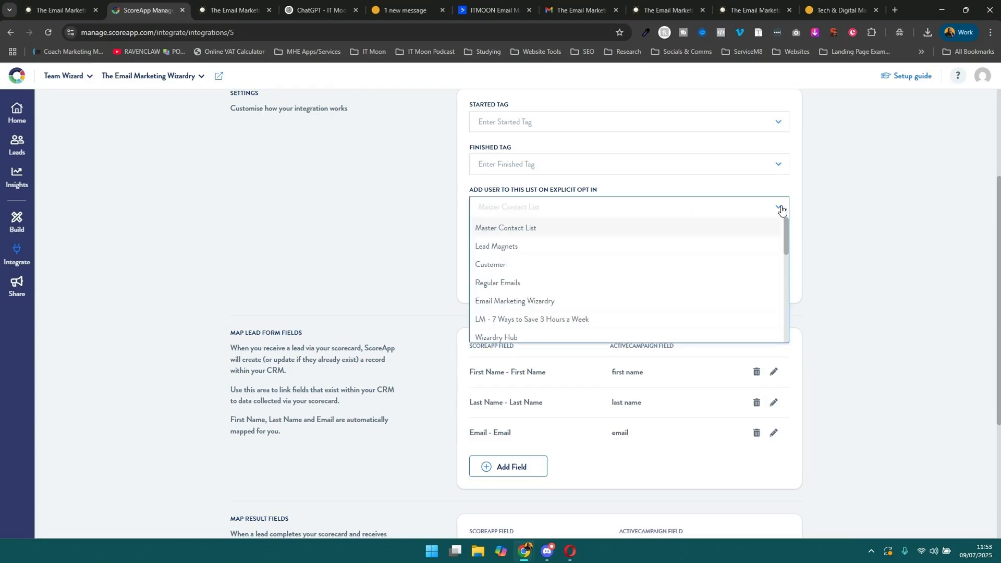
scroll(655, 266, "down", 2)
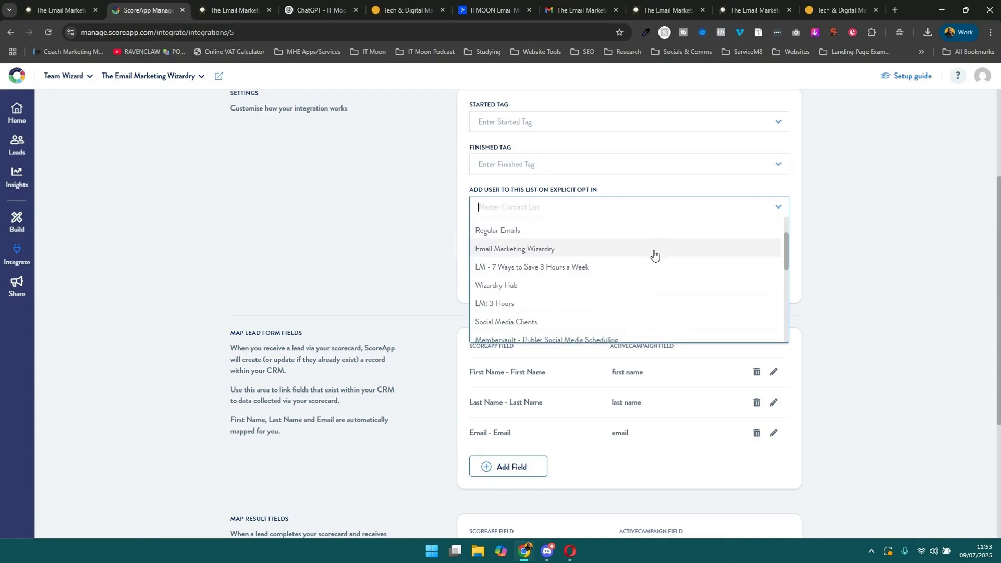
scroll(654, 253, "down", 5)
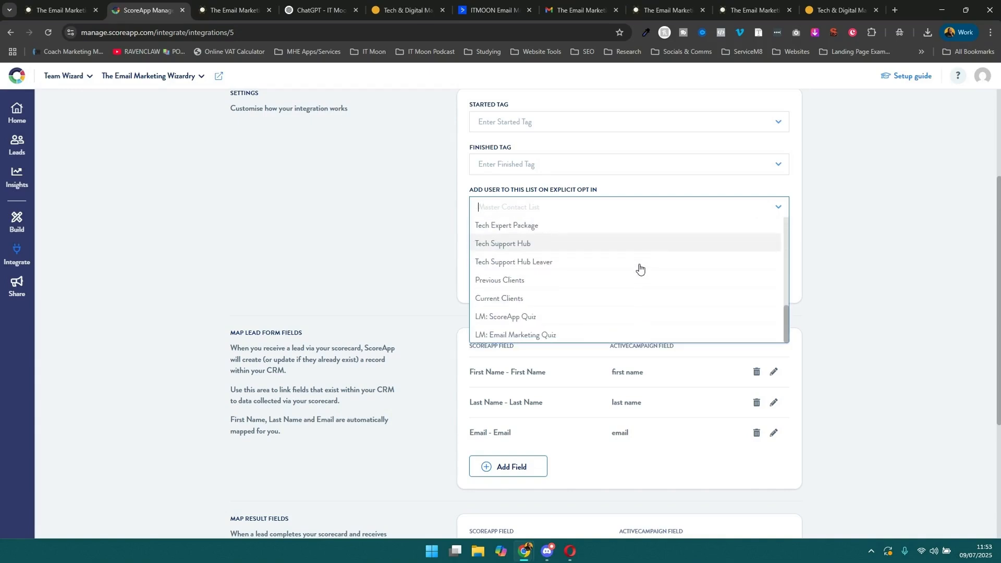
left_click(551, 336)
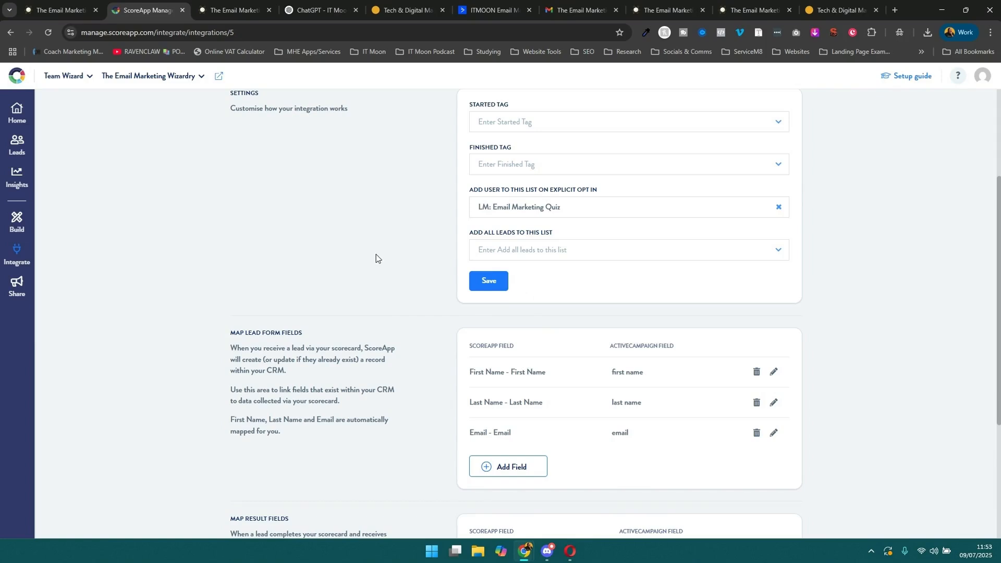
Set the list for all leads to "LM: Email Marketing Quiz" and save the integration settings.
left_click(548, 250)
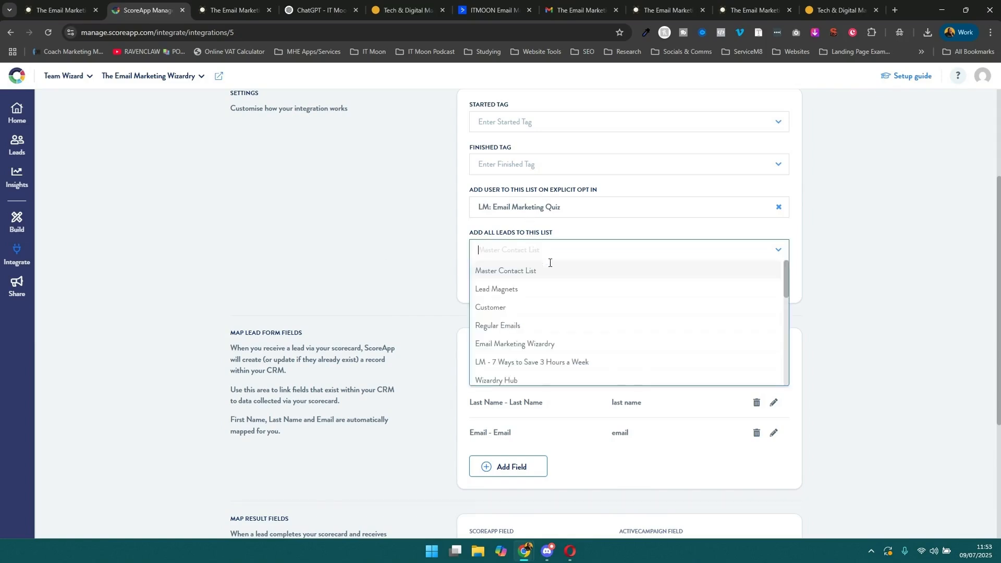
scroll(560, 318, "down", 10)
left_click(537, 331)
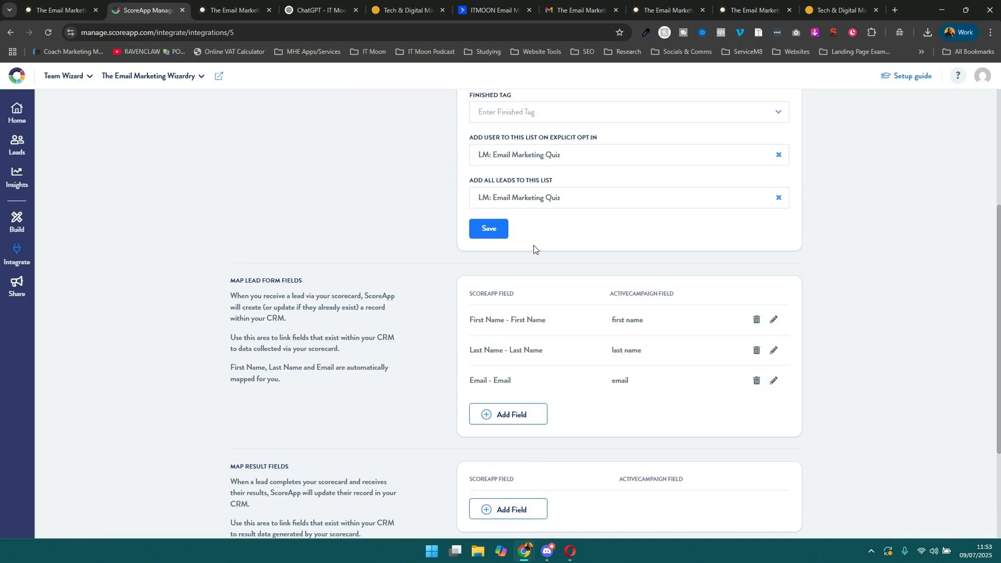
scroll(539, 325, "up", 2)
left_click(504, 331)
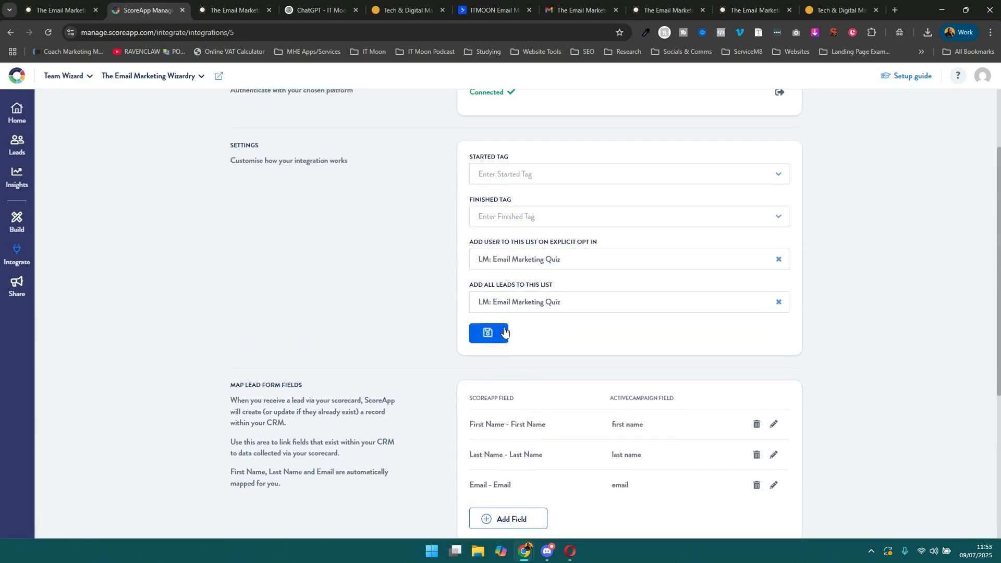
Add a result field map linking the ActiveCampaign field EM Score to the ScoreApp field Total Score.
scroll(349, 253, "down", 1)
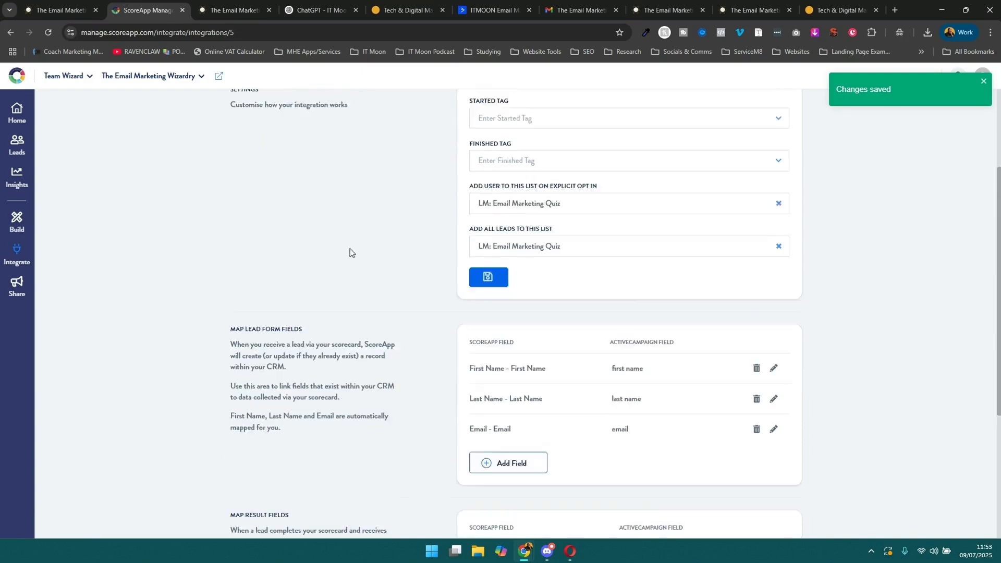
scroll(349, 253, "down", 3)
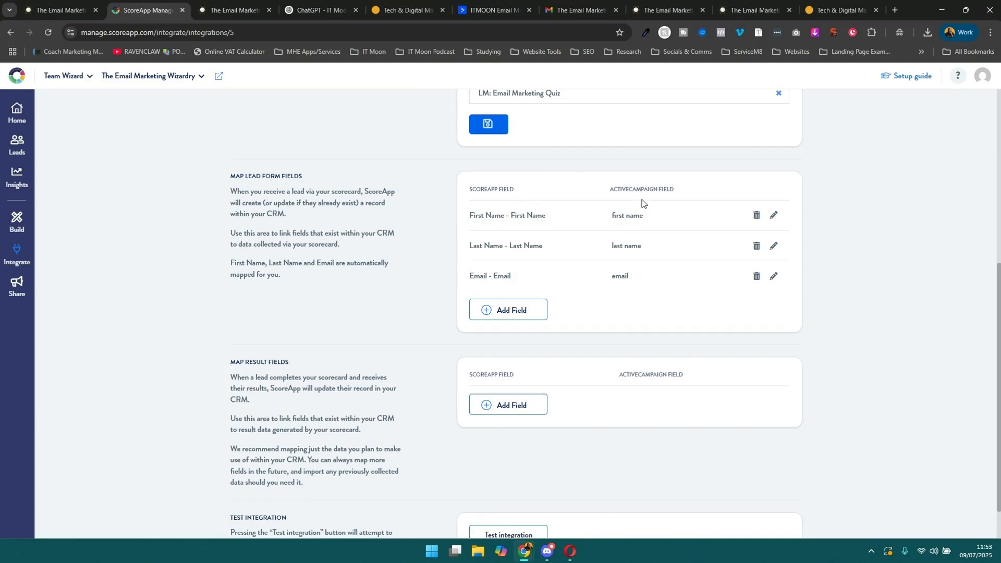
scroll(566, 261, "down", 1)
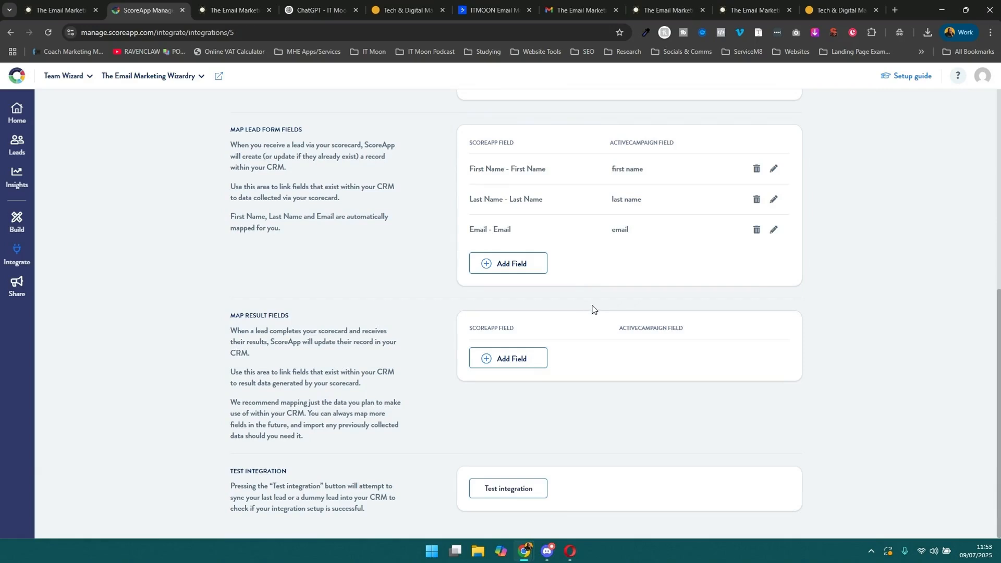
left_click(519, 360)
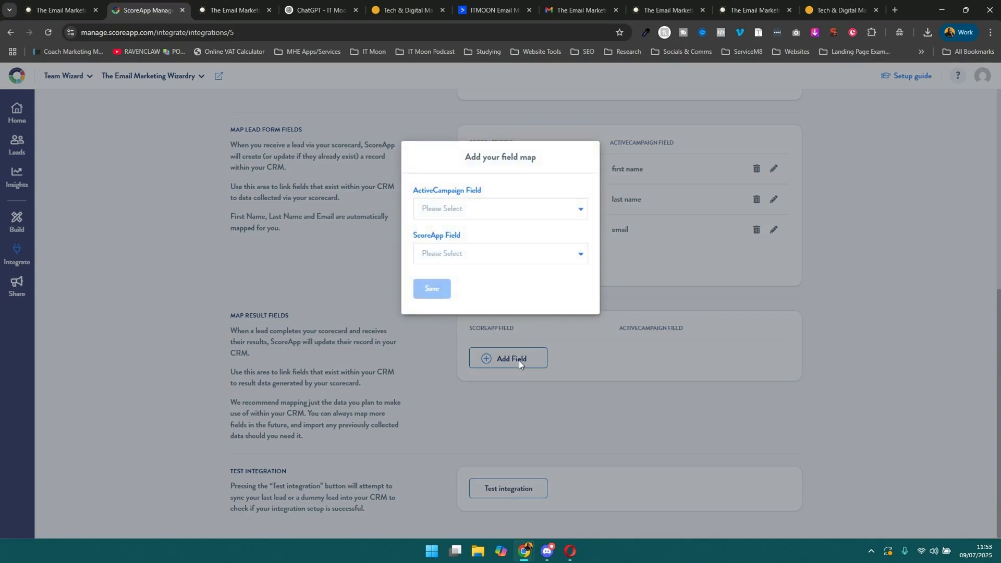
left_click(466, 208)
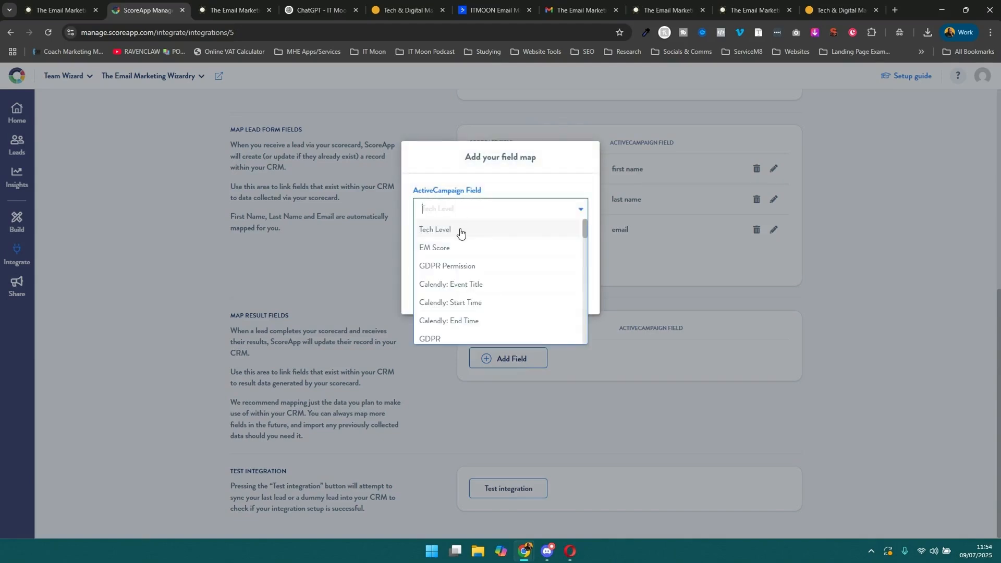
left_click(461, 232)
left_click(462, 217)
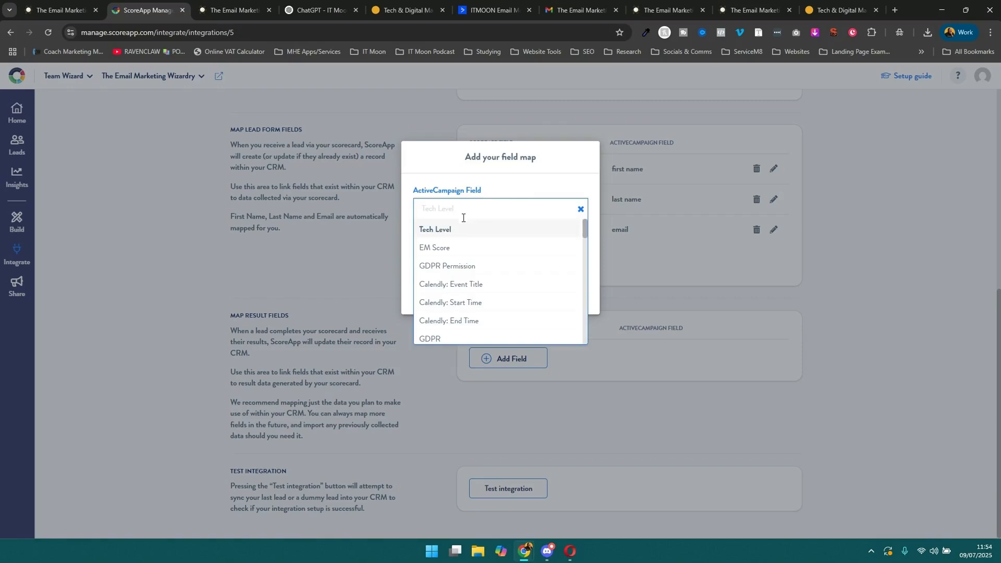
left_click(458, 245)
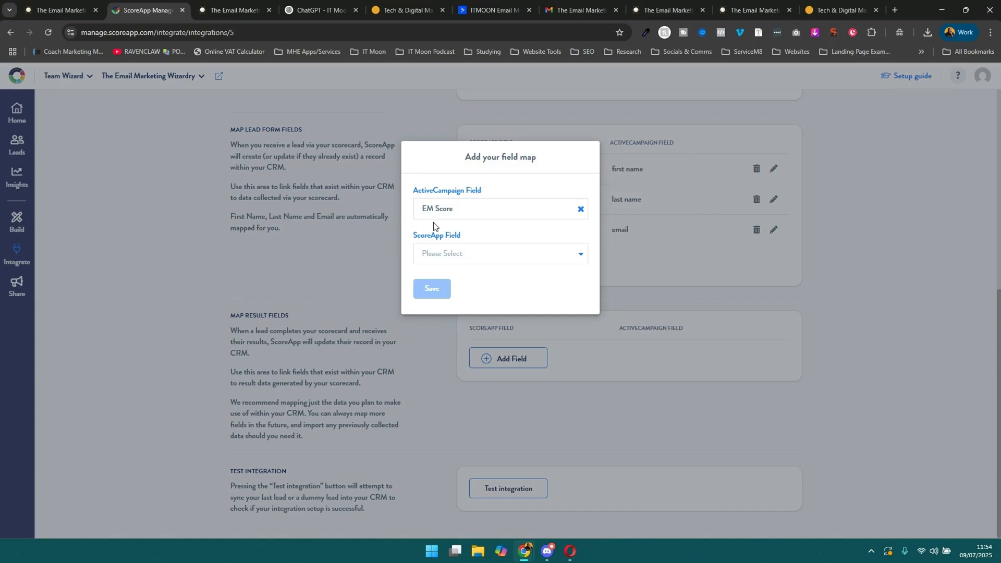
left_click(455, 247)
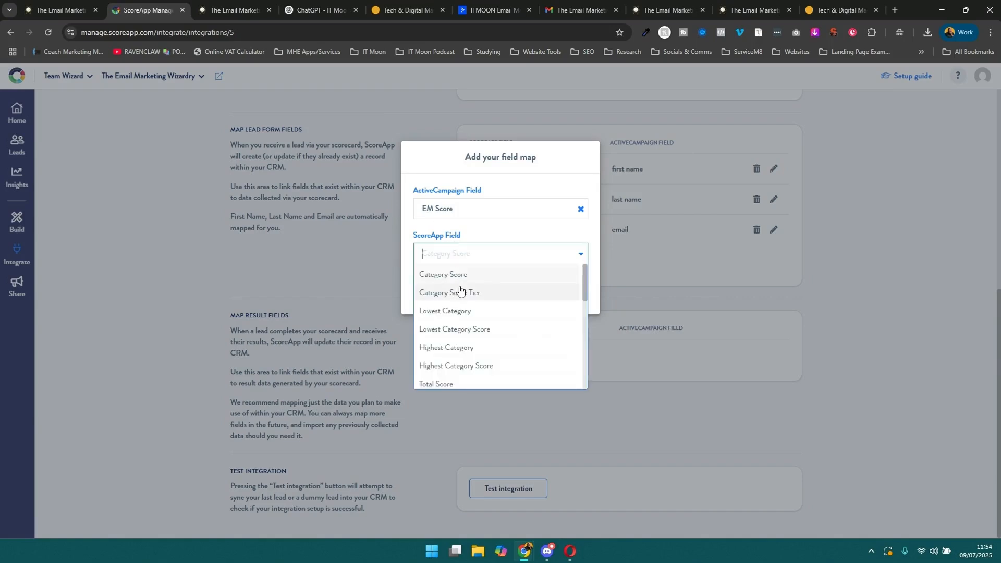
left_click(458, 383)
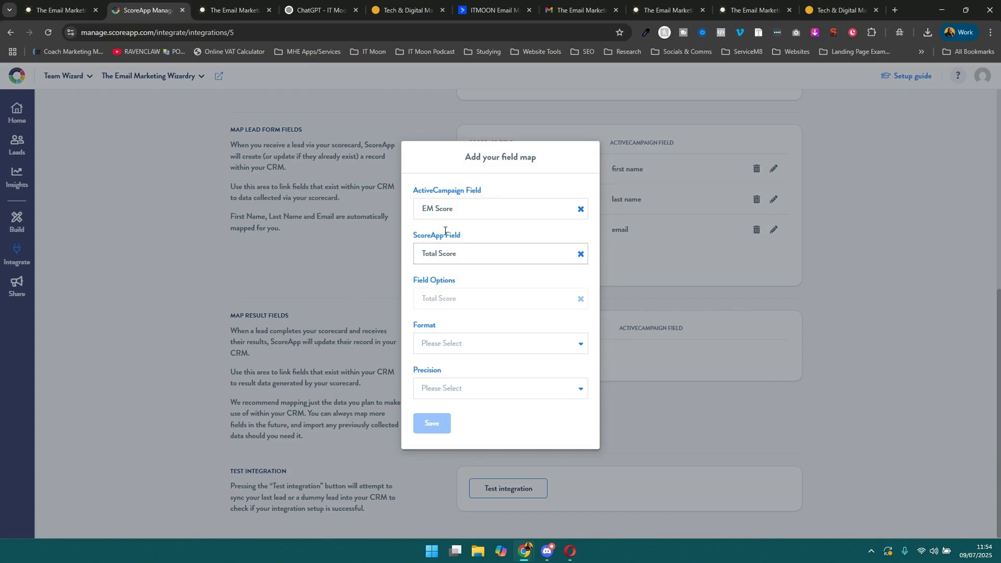
Set the score format to Percent, leave the precision unselected, and save the field map.
left_click(462, 342)
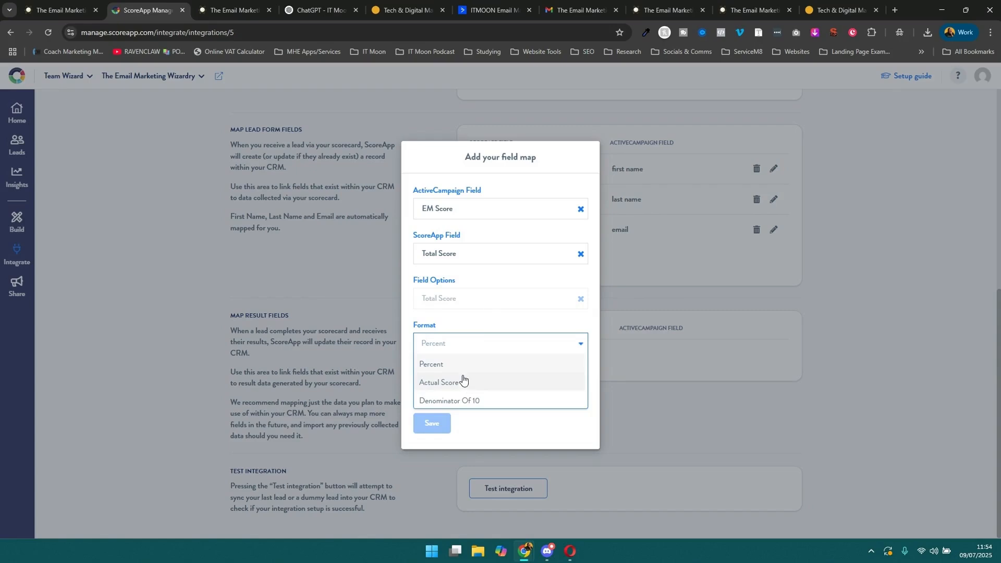
left_click(462, 364)
left_click(458, 322)
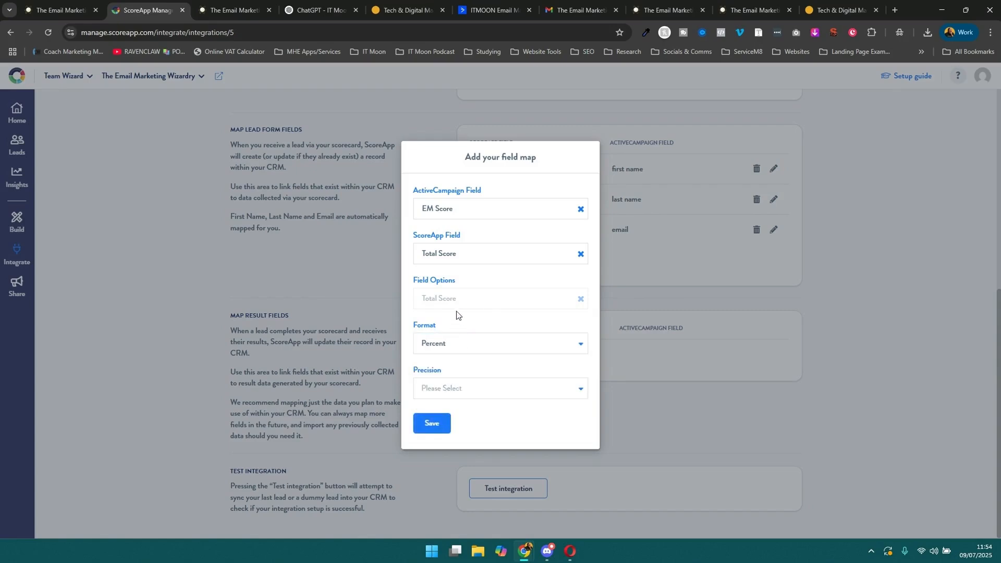
left_click(457, 389)
left_click(472, 365)
left_click(432, 423)
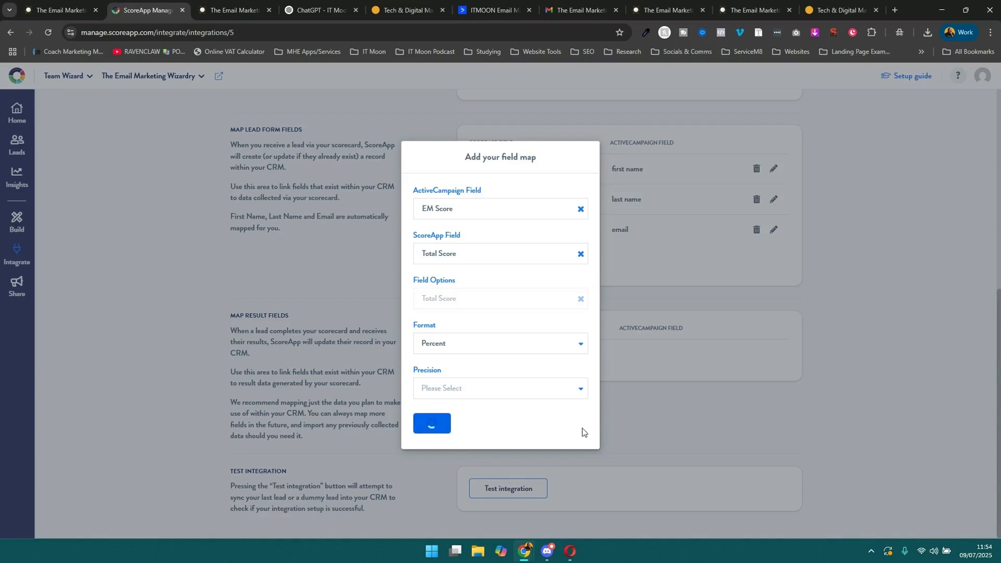
left_click_drag(544, 354, 475, 329)
double_click(478, 329)
left_click(627, 357)
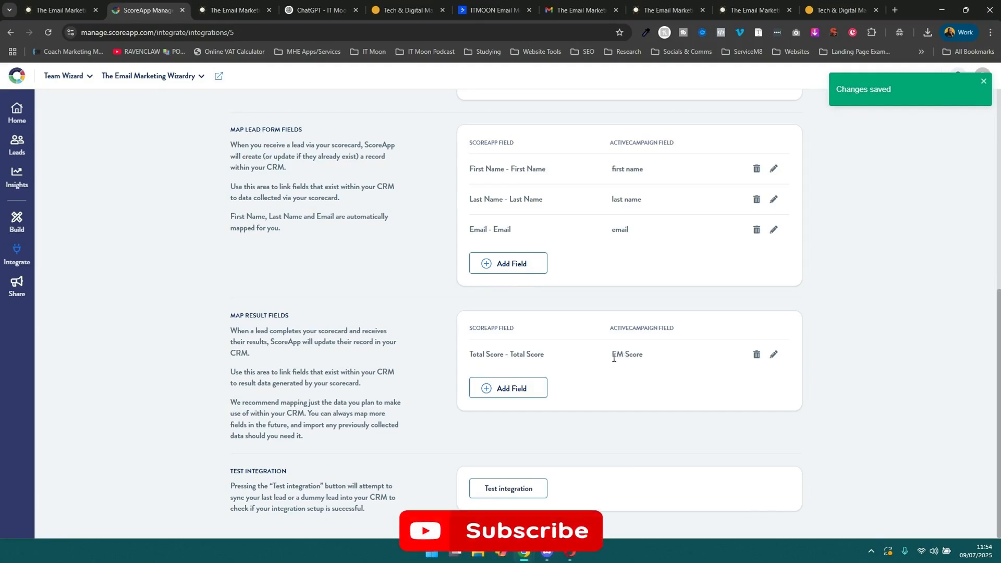
left_click_drag(612, 356, 645, 357)
left_click(643, 325)
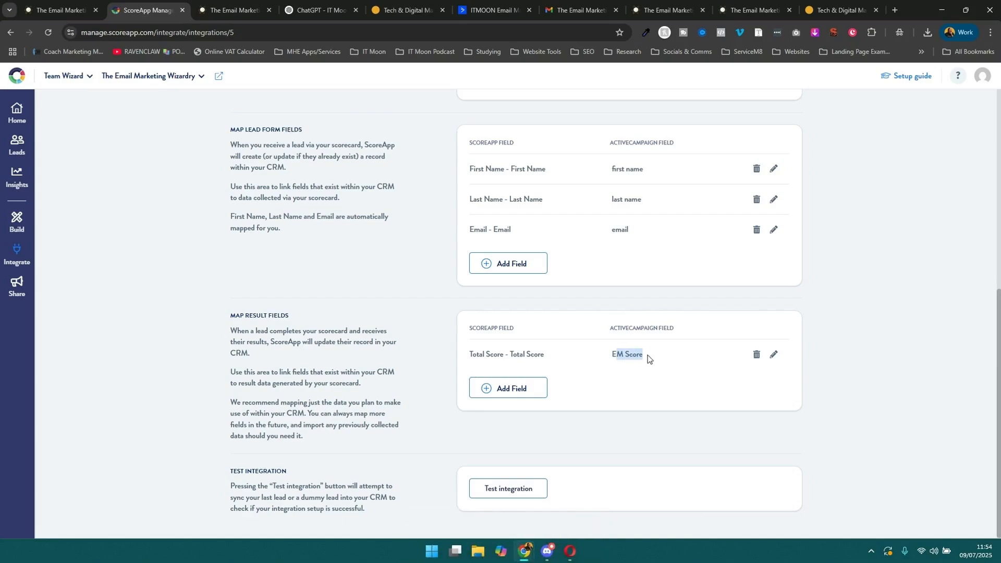
left_click(632, 352)
Test the ActiveCampaign integration and check which lead's email was synced.
left_click(501, 488)
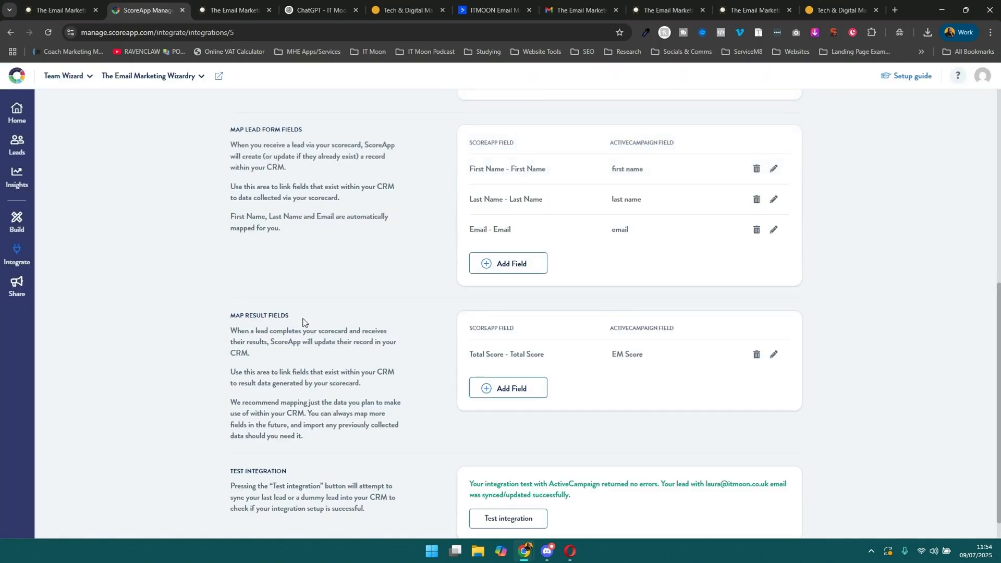
scroll(715, 490, "down", 1)
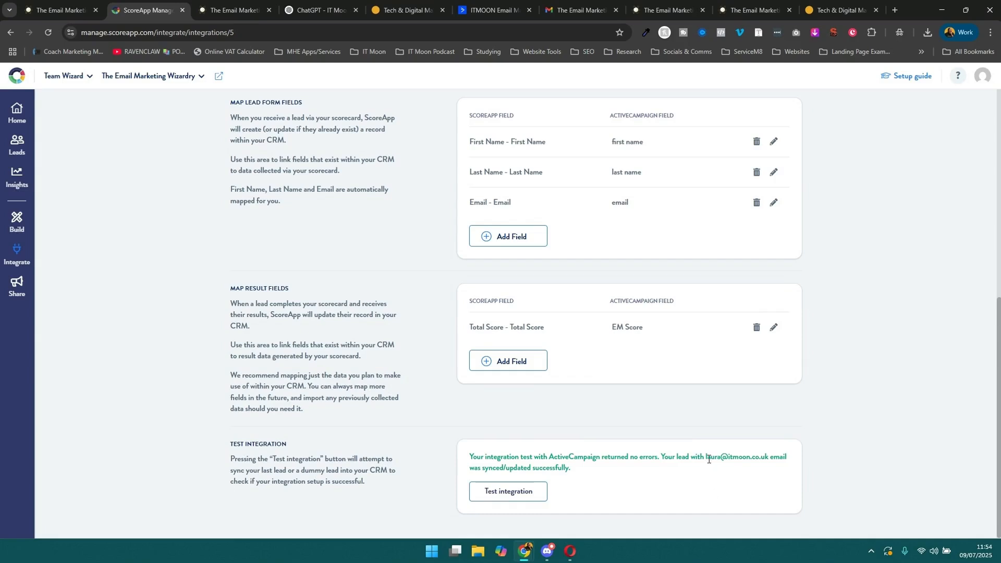
left_click_drag(707, 459, 769, 462)
left_click(770, 462)
Switch to ActiveCampaign and create a new automation using the Start from Scratch recipe.
left_click(484, 7)
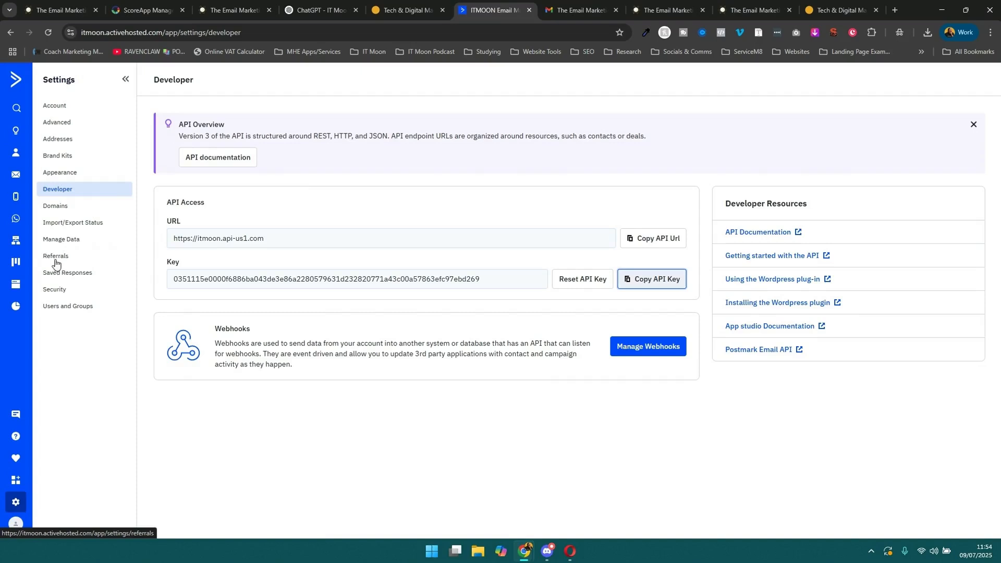
left_click(17, 242)
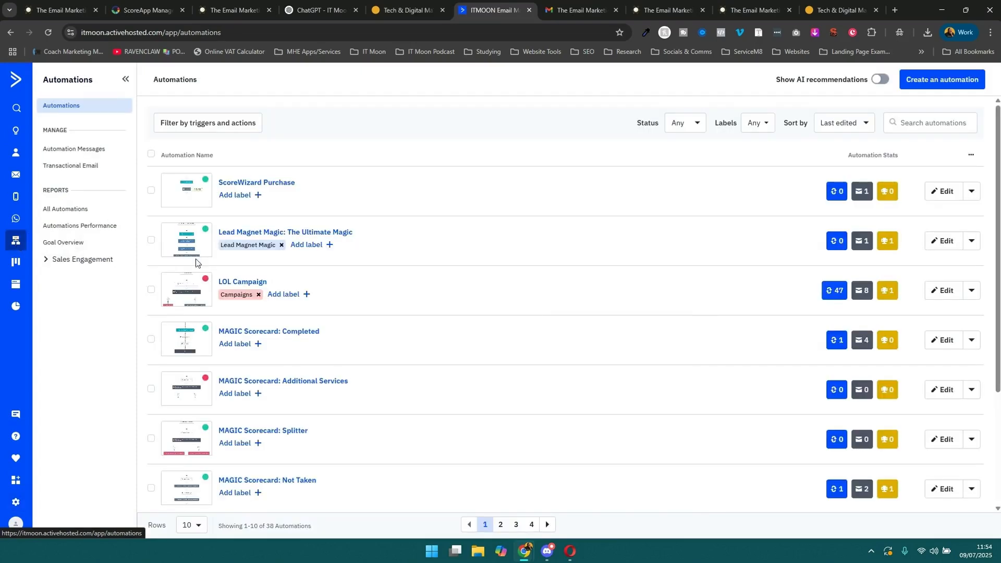
left_click(942, 83)
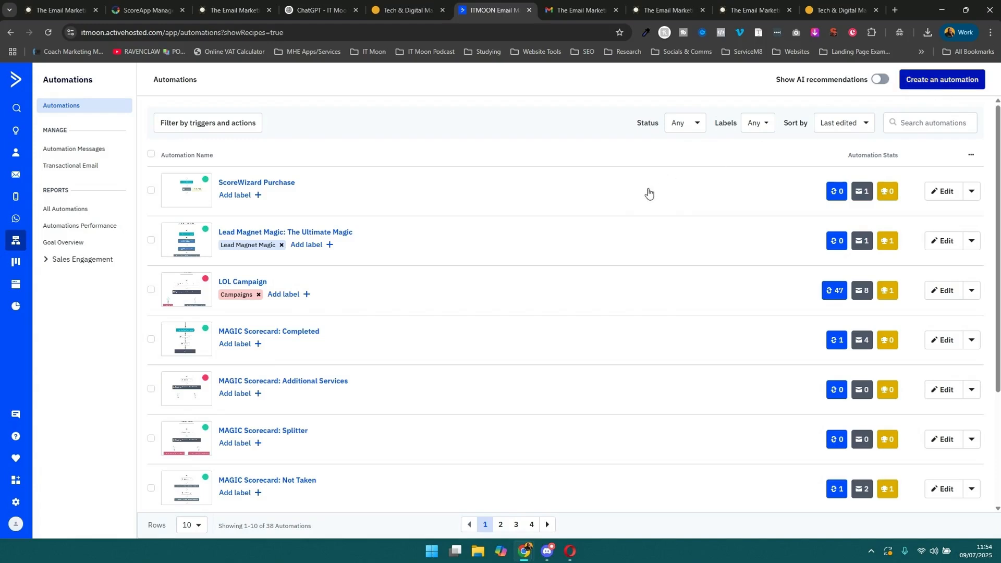
left_click(936, 87)
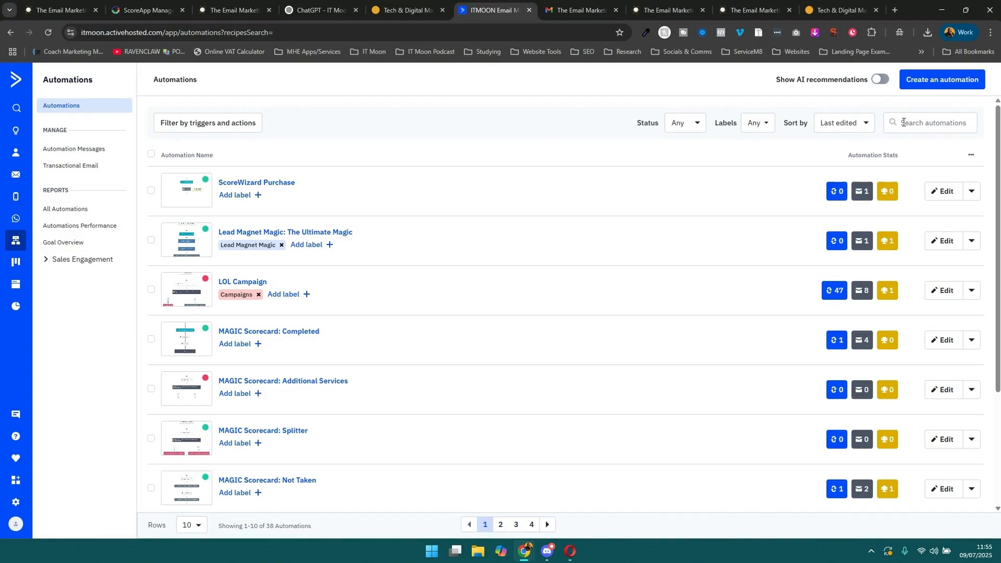
left_click(947, 79)
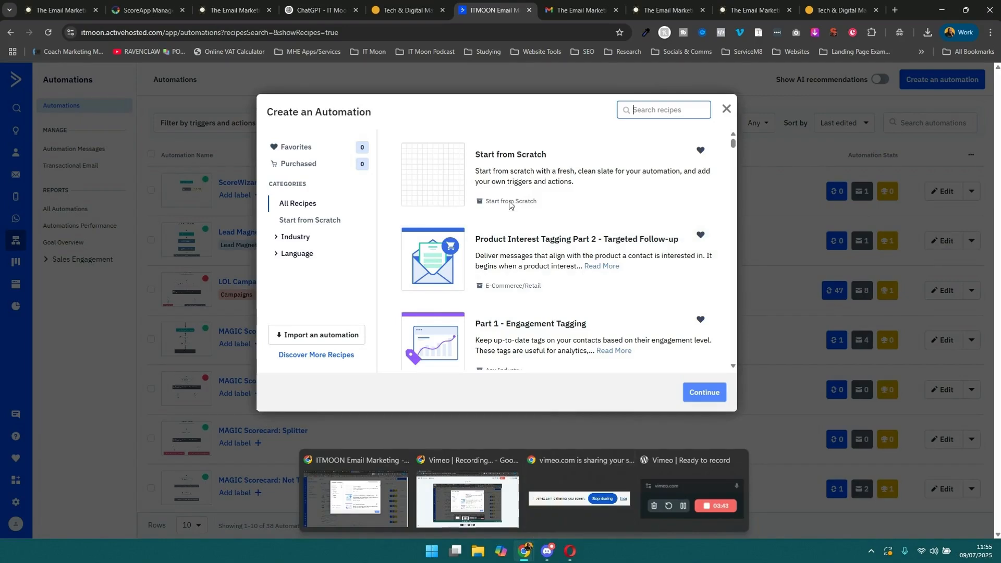
left_click(510, 205)
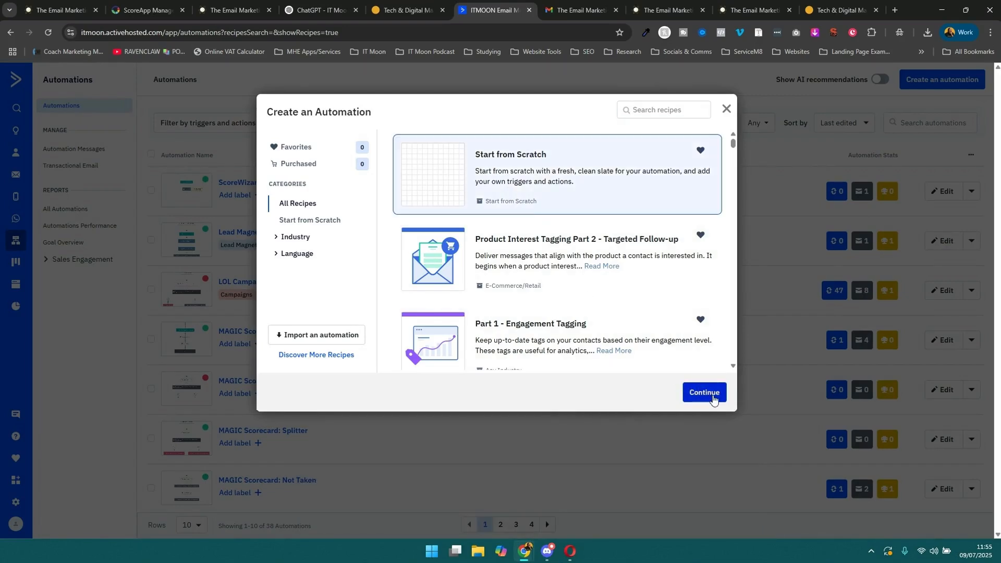
left_click(713, 399)
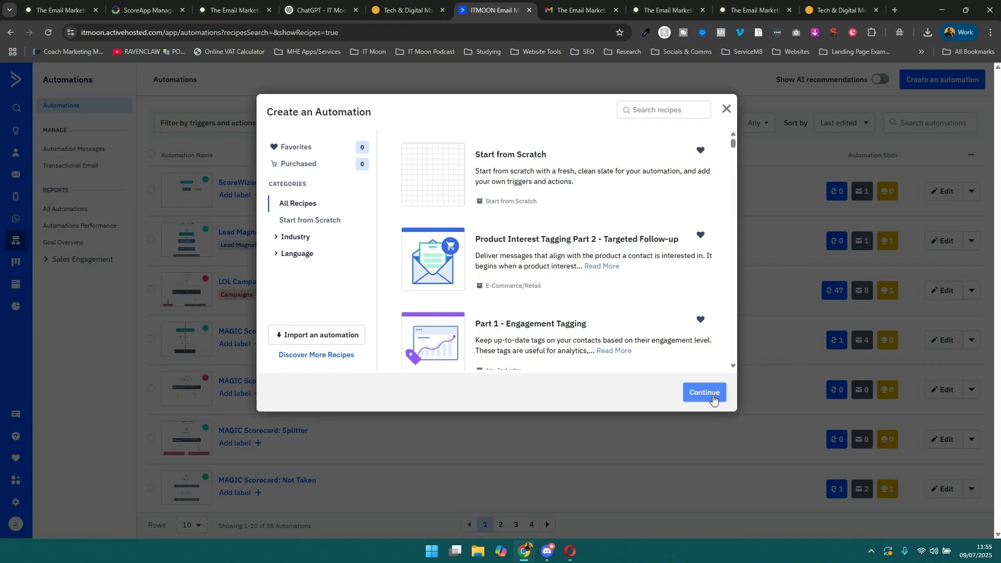
left_click(713, 399)
Copy the web address of the IT Moon Tech Support Hub page.
left_click(839, 10)
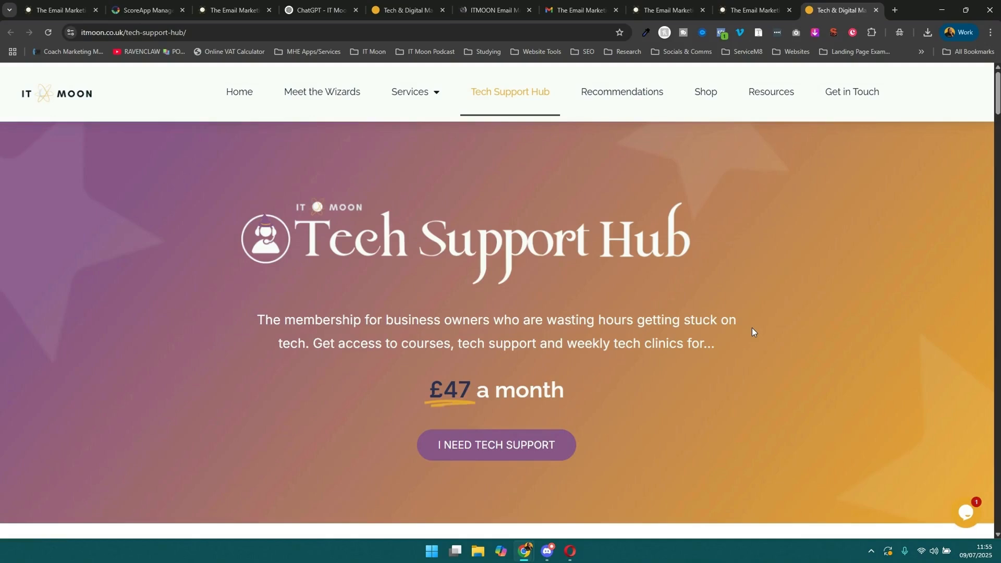
left_click(151, 33)
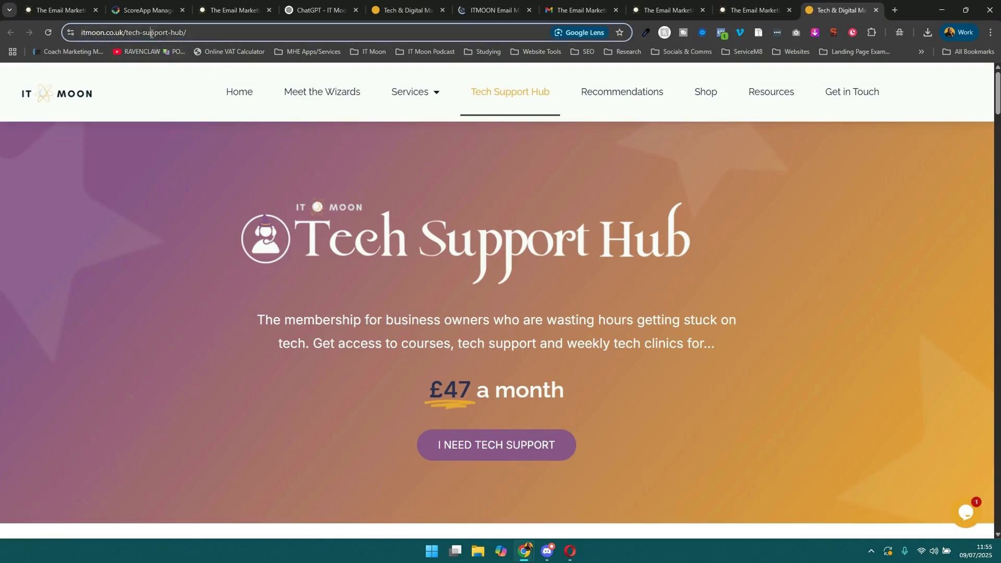
right_click(152, 33)
left_click(175, 130)
mouse_move(428, 85)
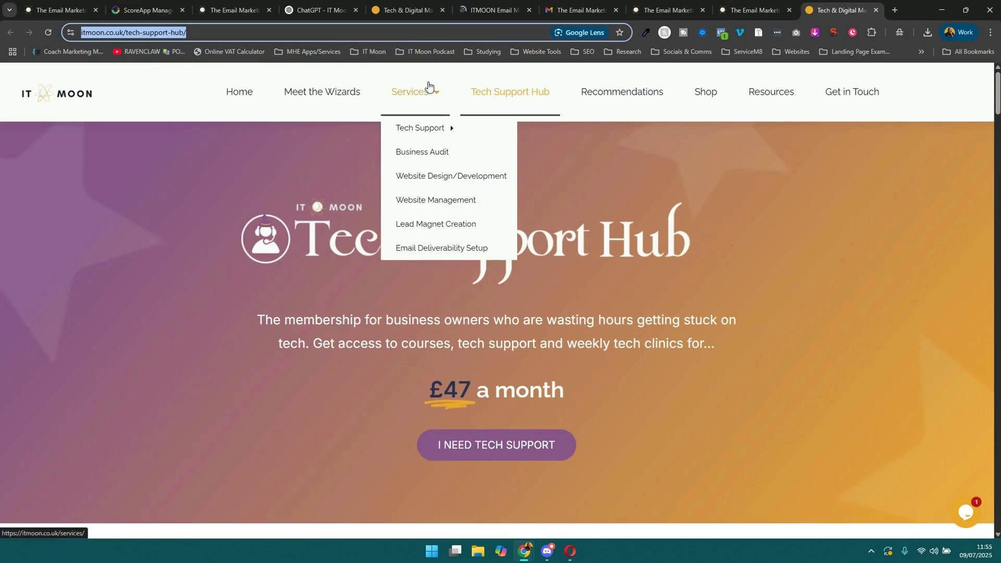
In ChatGPT, write "I am wanting people to join The Tech Support Hub on the back of this. Information for this is on this page:".
left_click(318, 9)
scroll(414, 416, "down", 1)
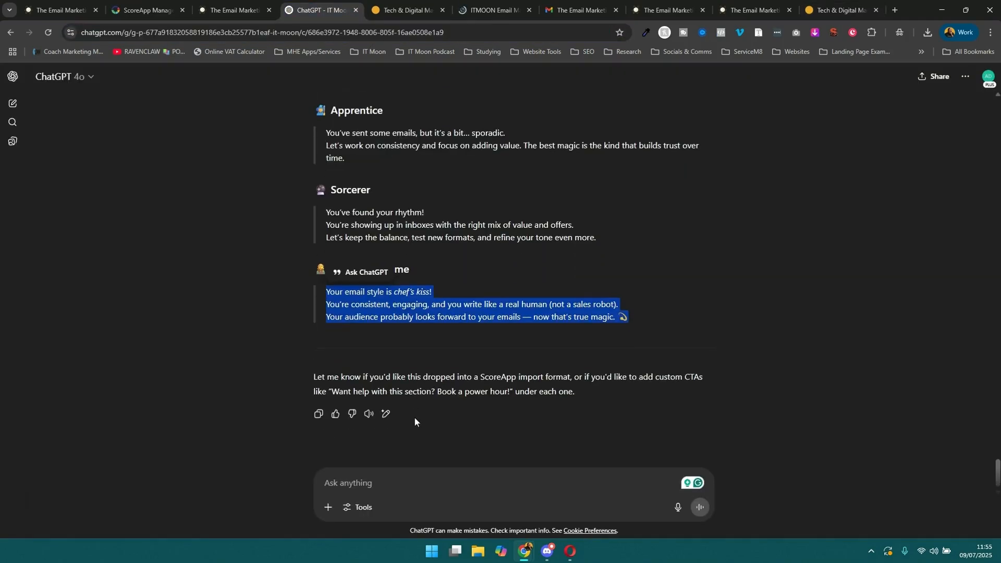
left_click(423, 488)
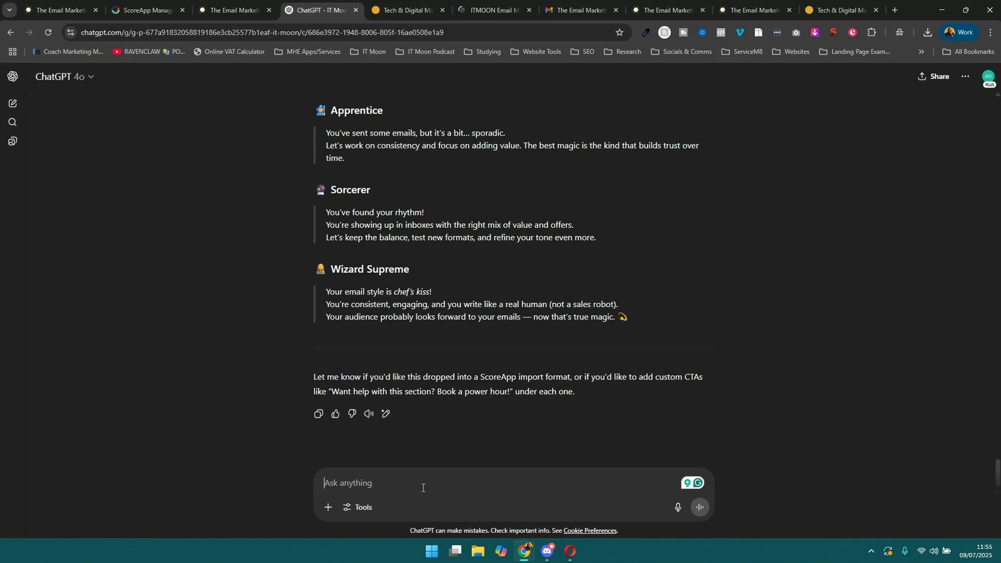
type("I am ")
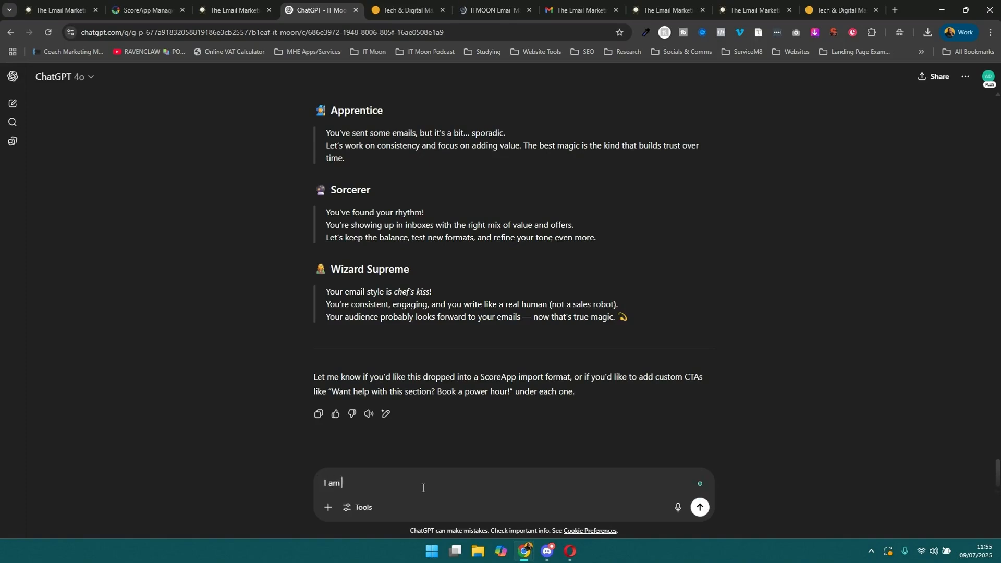
type("wanting people to join The Tech Su")
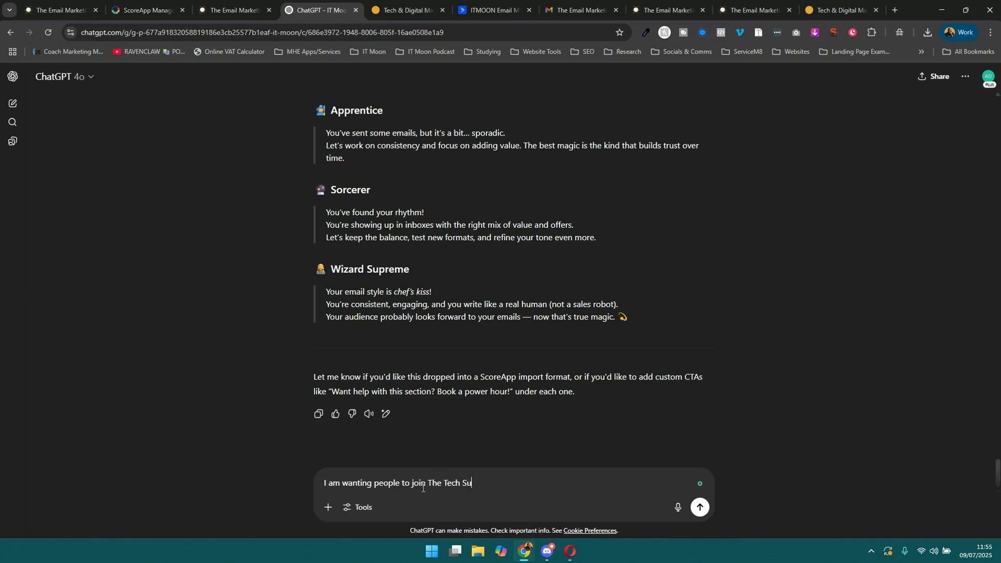
type("pport Hub on the back of this. I")
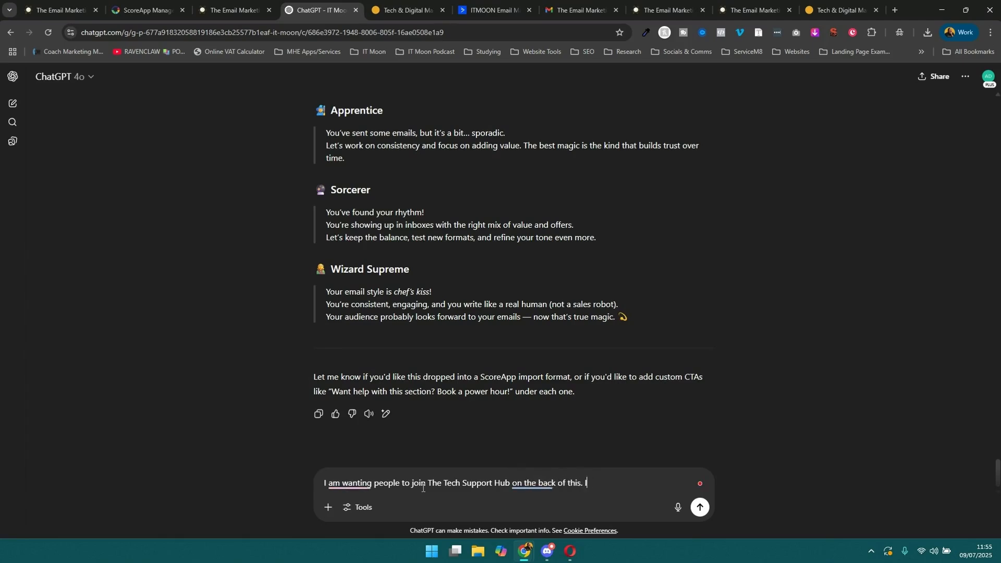
type("nformation for this is on this page:")
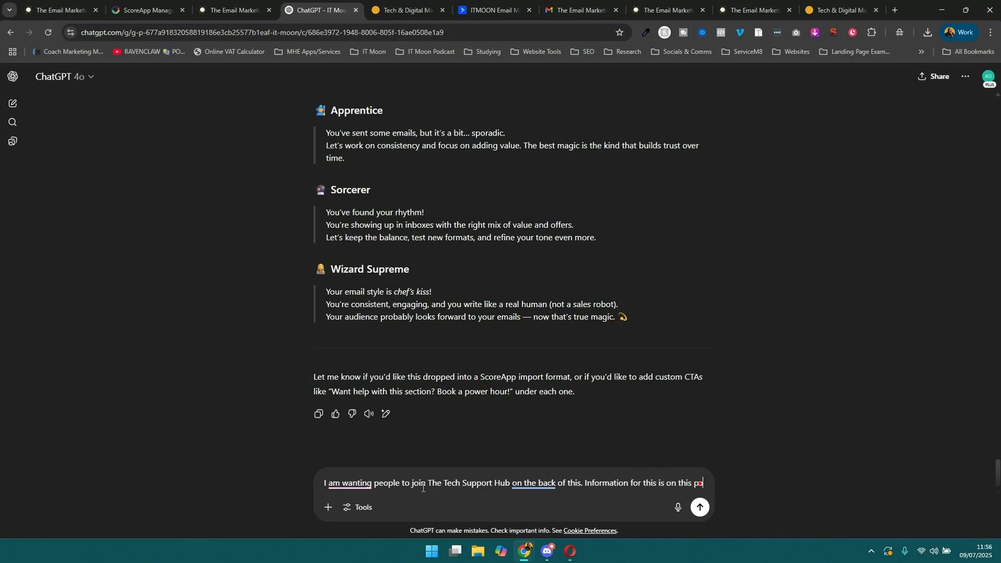
key("shift+Return")
key("ctrl+v")
key("shift+Return")
key("shift+Return")
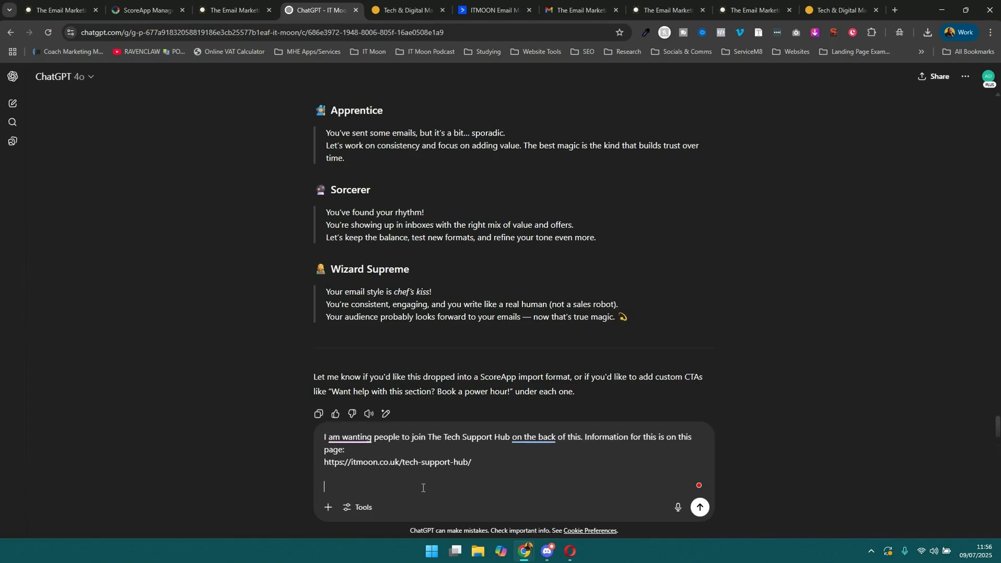
Add "Can you create me an email sequence of 4 emails that I could send after automatically over a 1 week period" to the prompt and send it.
type("Can you create me ")
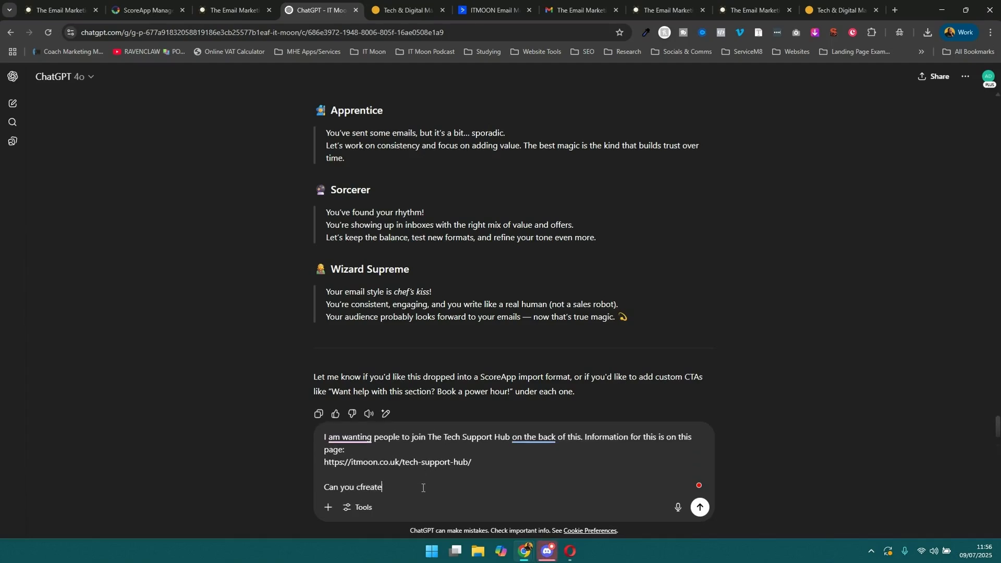
type("an email sequence of 4 emails that ")
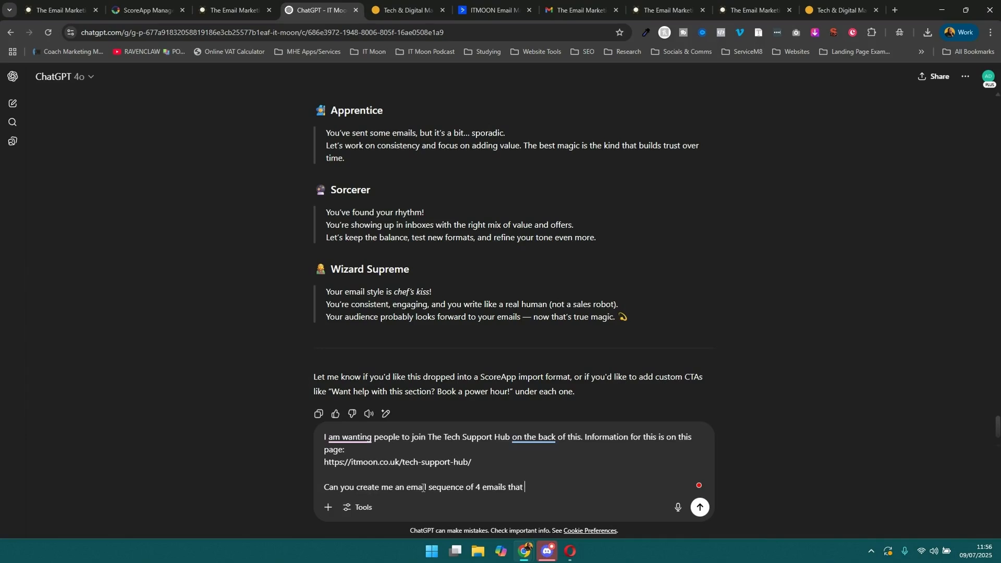
type("I could send after automatically over")
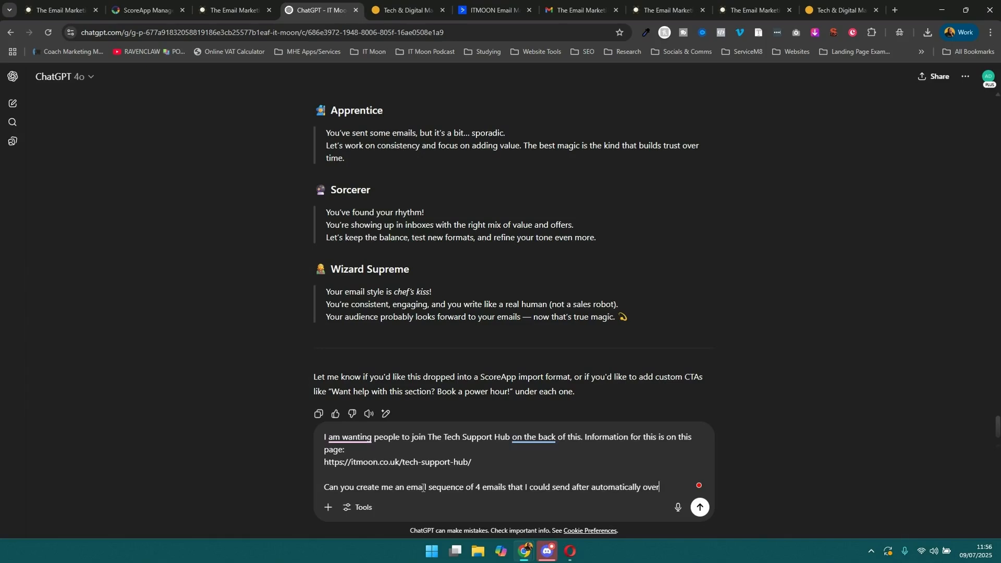
type(" a 1 week period")
key("Return")
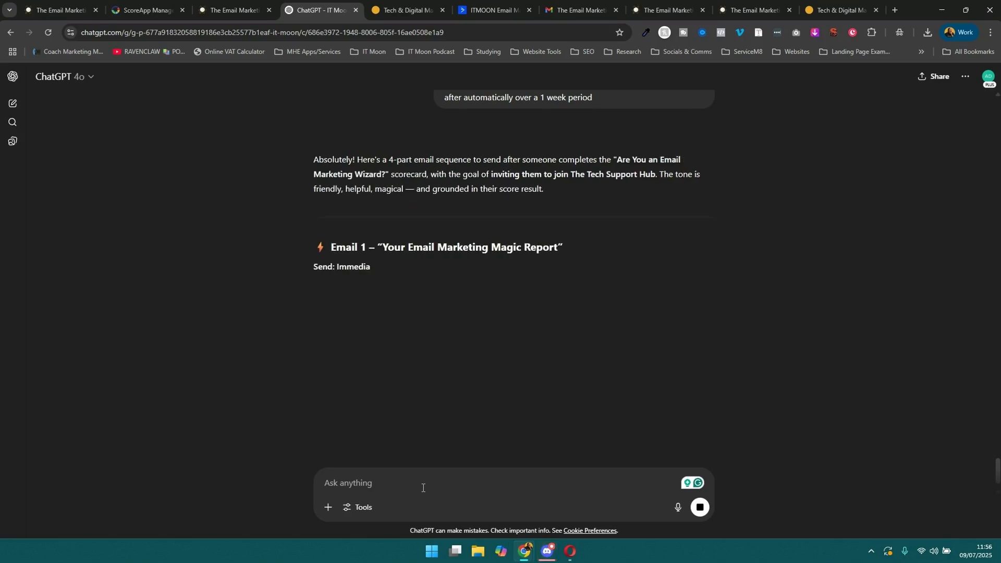
Read through the generated follow-up emails, checking each one's send timing, subject line and body text.
scroll(421, 365, "down", 1)
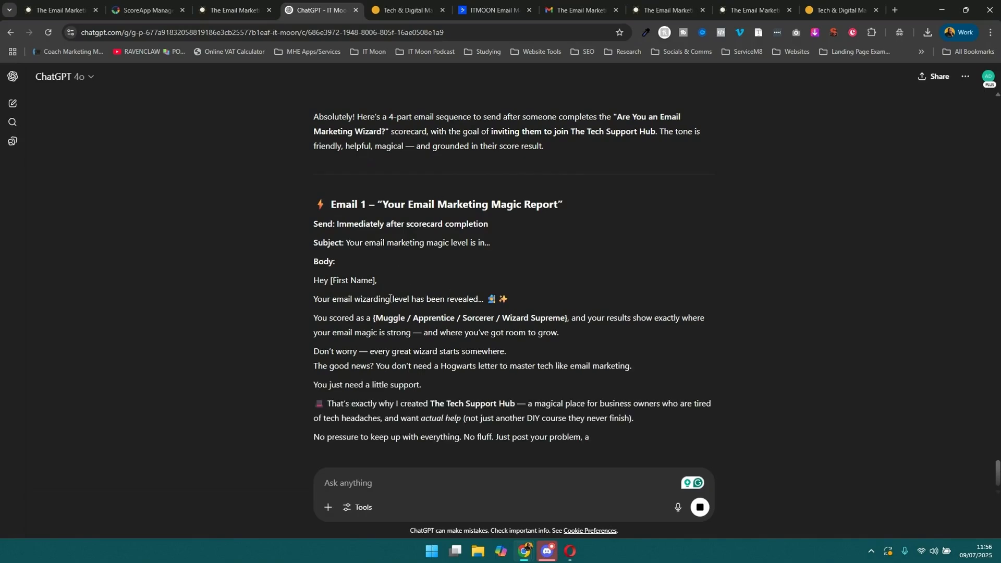
scroll(492, 307, "down", 1)
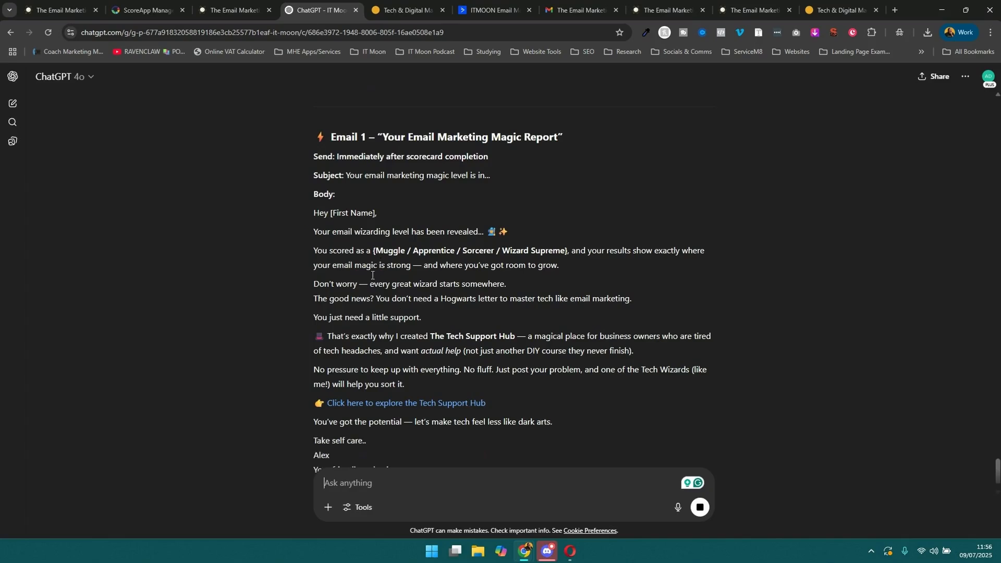
scroll(392, 295, "down", 1)
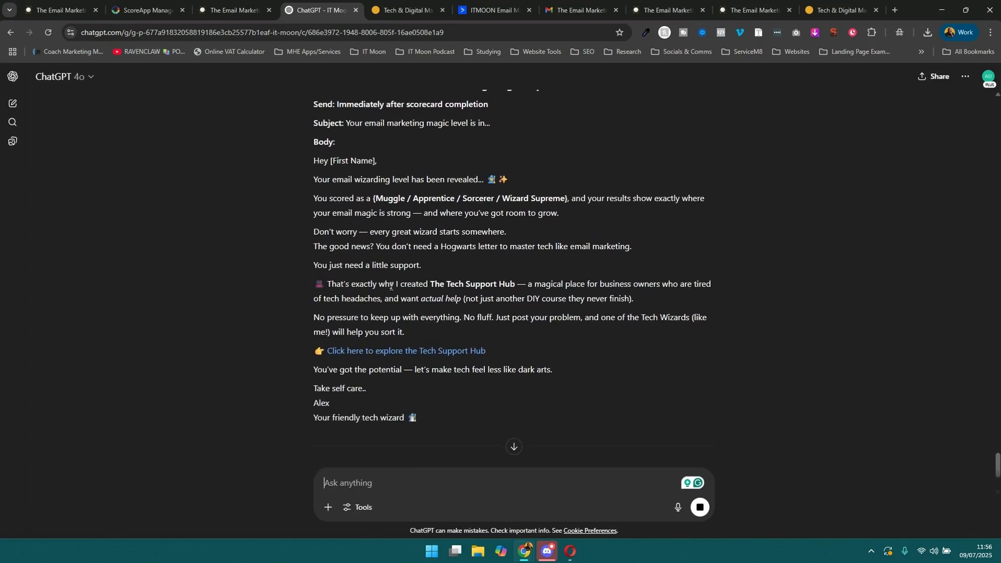
scroll(391, 286, "down", 3)
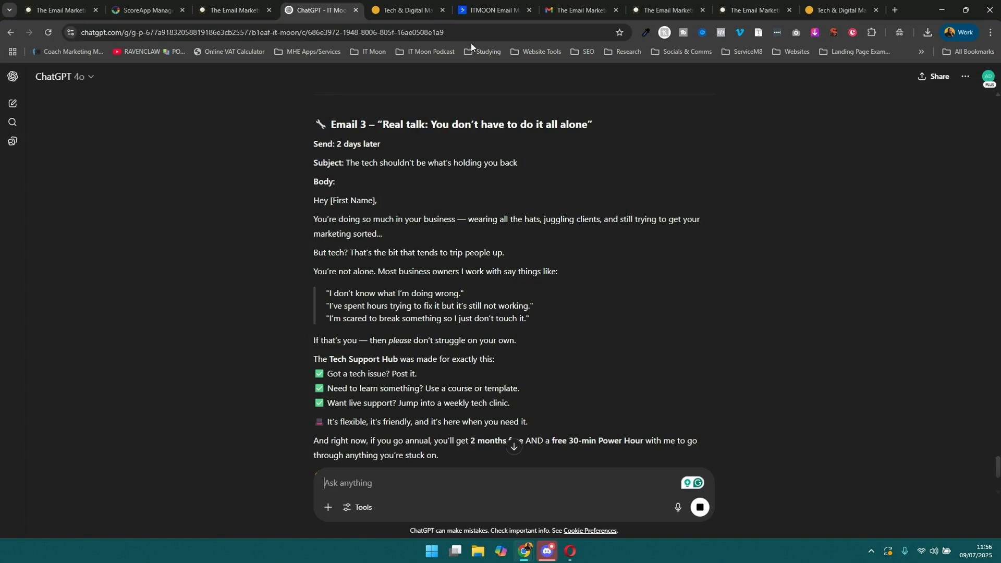
Switch to ActiveCampaign and add a start trigger for contacts who subscribe to the list "LM: Email Marketing Quiz".
left_click(484, 10)
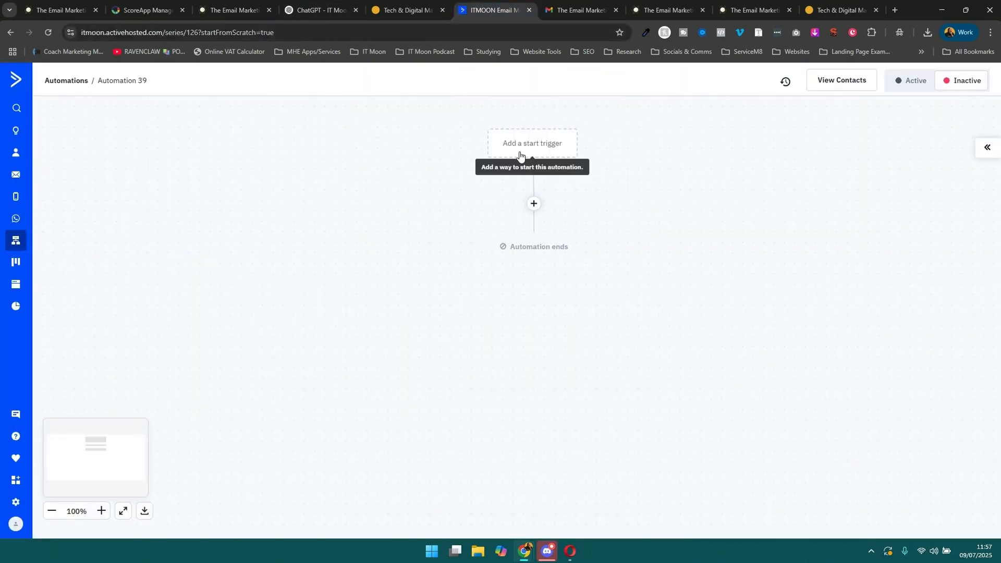
left_click(520, 155)
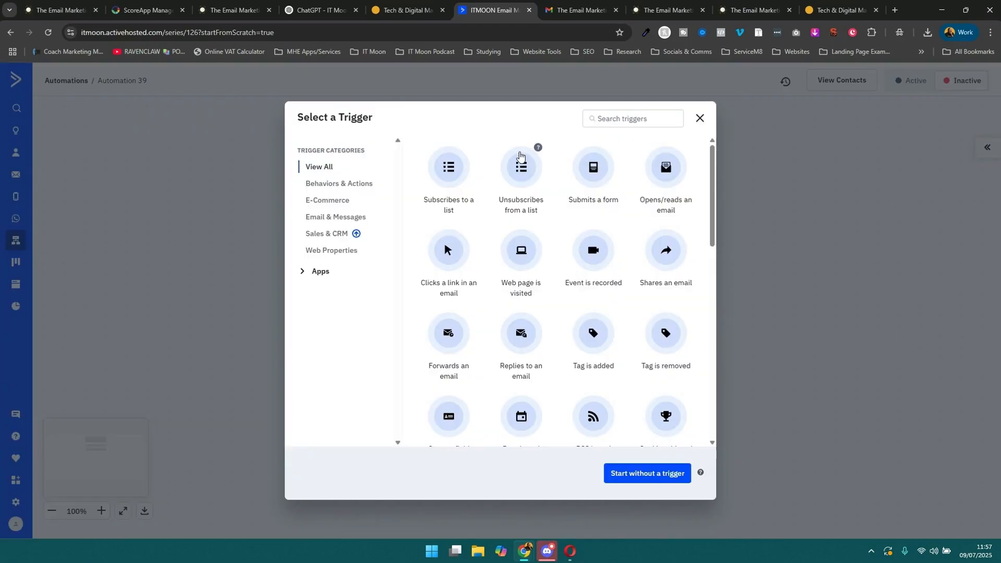
left_click(460, 171)
left_click(373, 146)
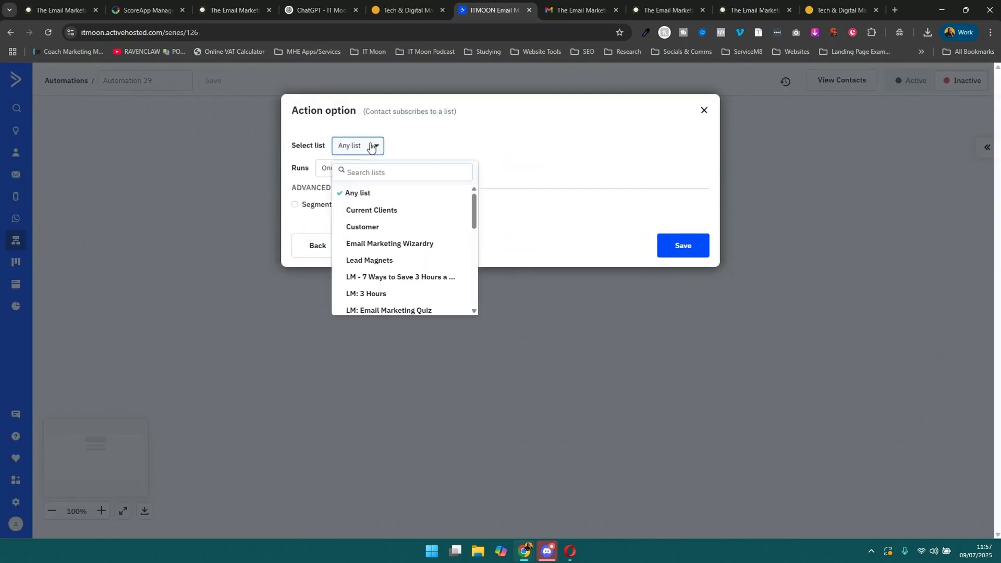
scroll(391, 261, "down", 5)
scroll(391, 275, "up", 5)
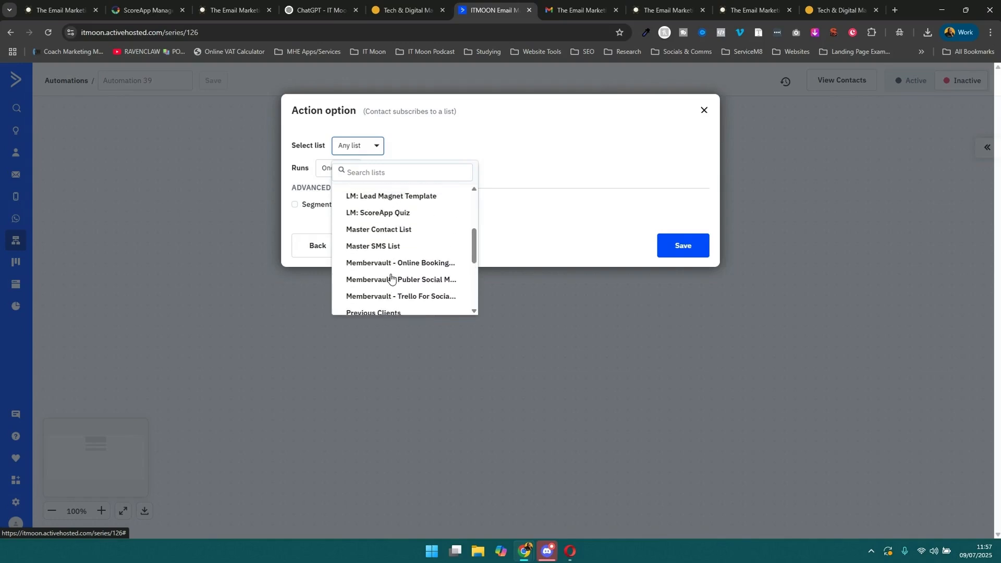
left_click(427, 234)
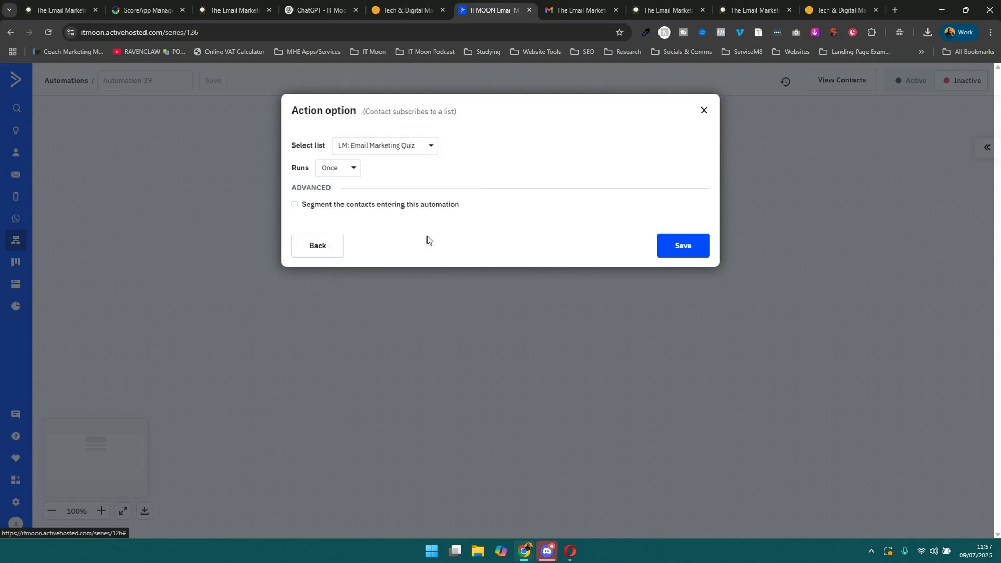
left_click(673, 243)
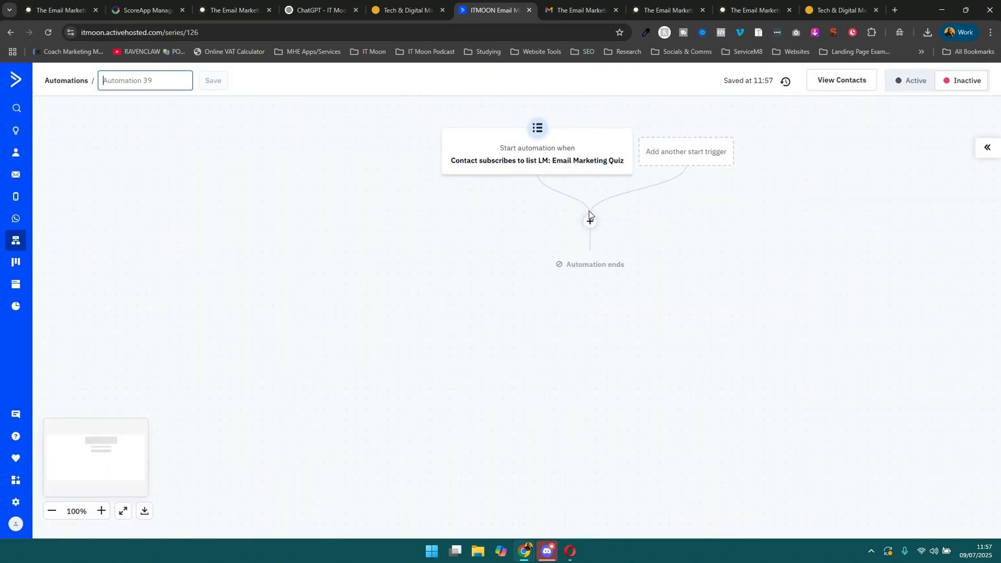
left_click(590, 215)
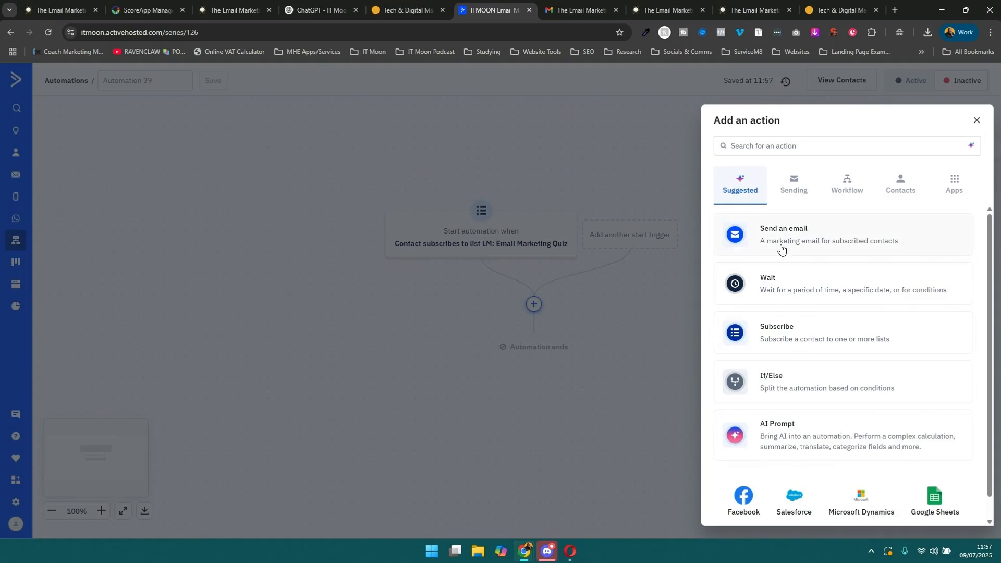
left_click(334, 305)
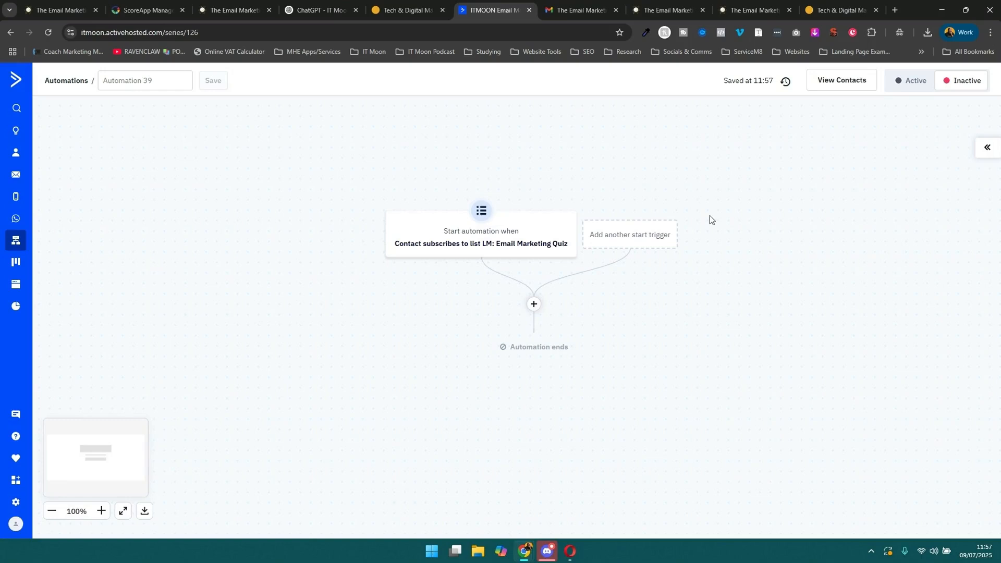